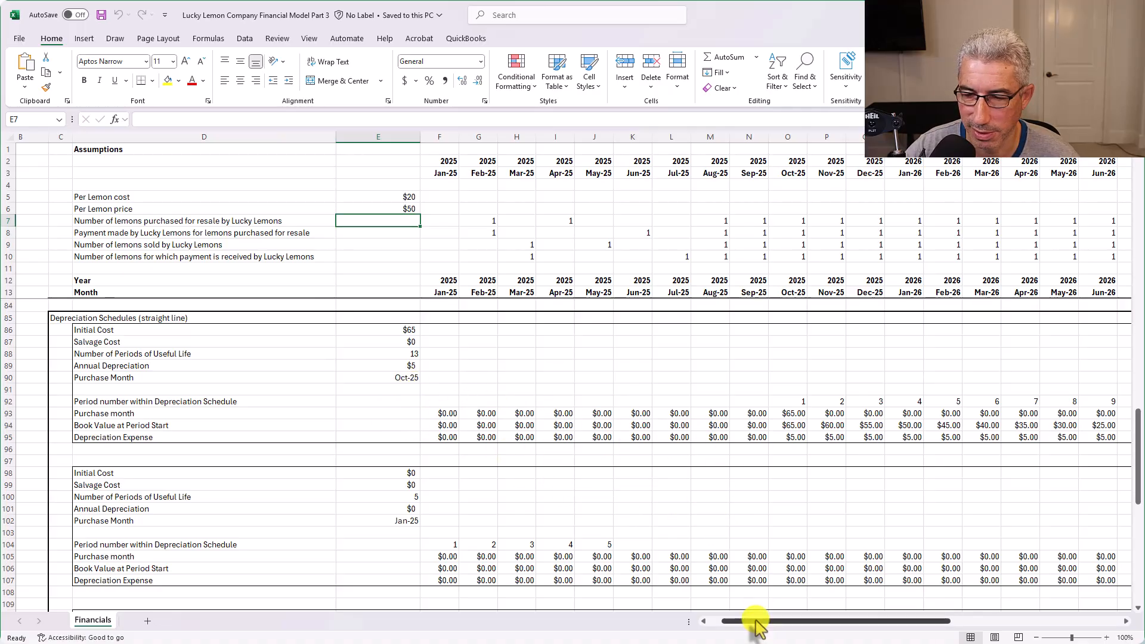
Set the purchase month of the first depreciation schedule to February.
mouse_move(756, 621)
left_mouse_down()
mouse_move(777, 622)
mouse_move(745, 621)
left_mouse_up()
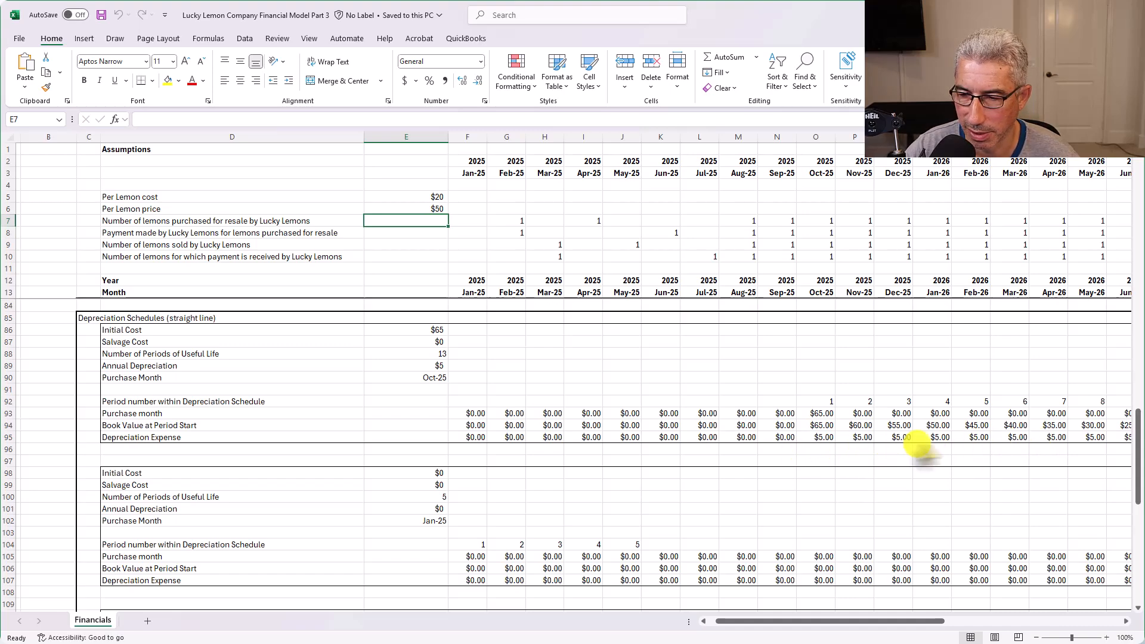
left_click(423, 382)
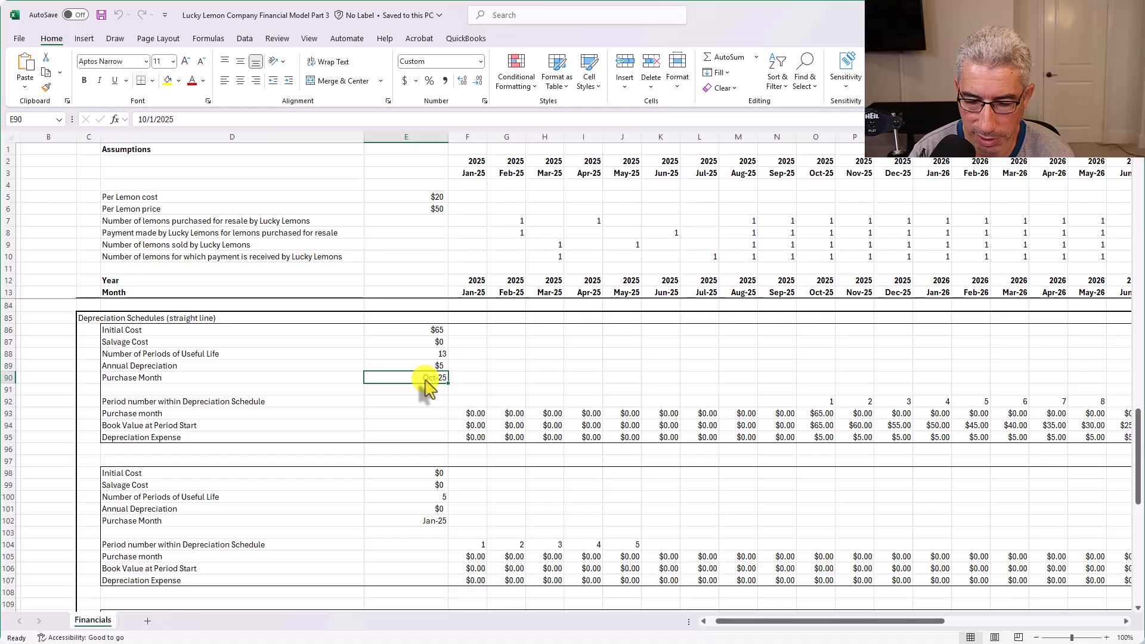
type("February")
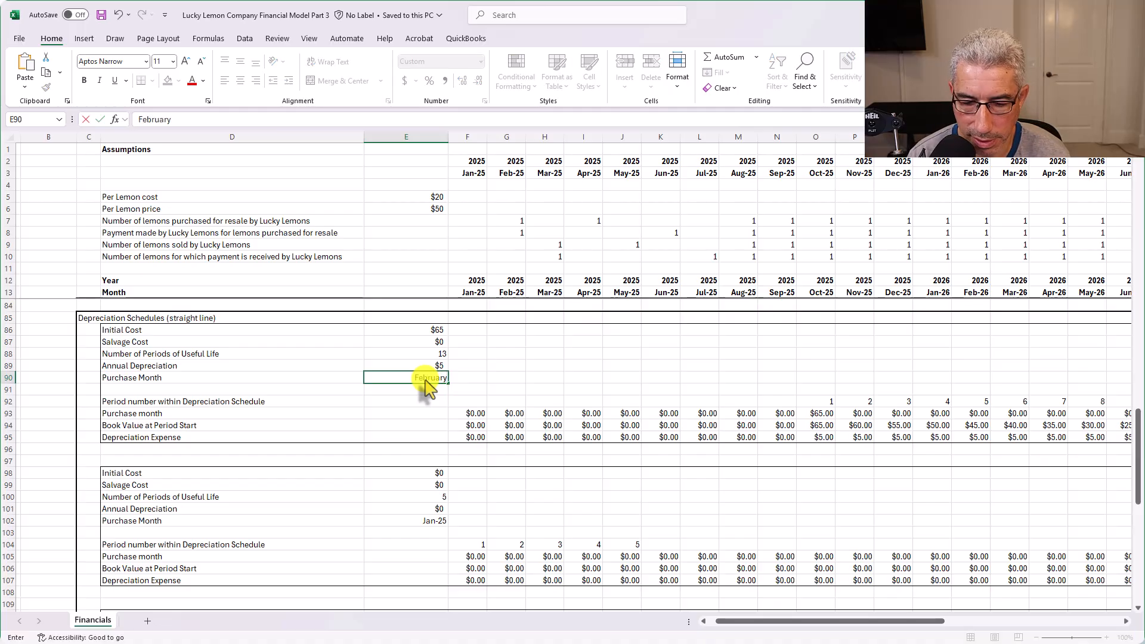
key("Tab")
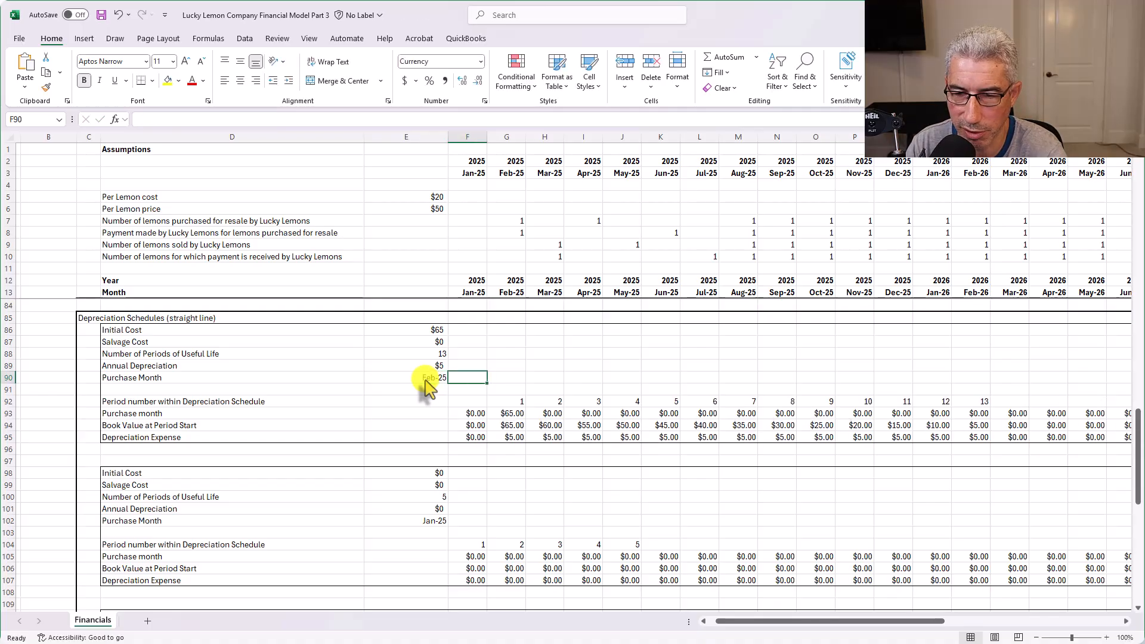
Set the first depreciation schedule's number of periods of useful life to 4.
key("Up")
key("Up")
key("Left")
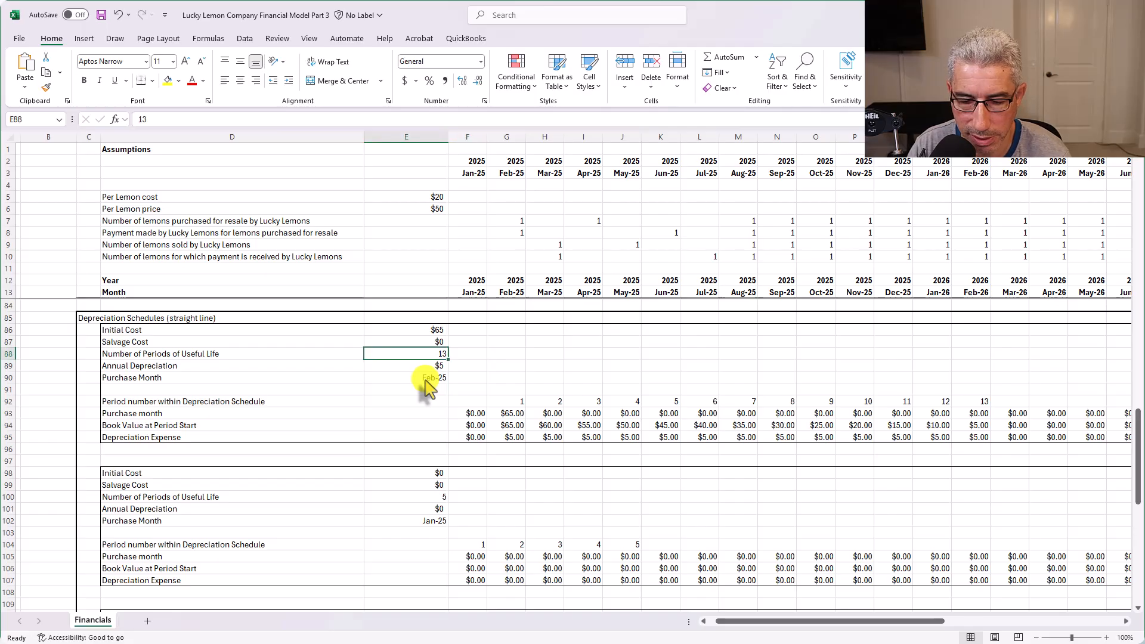
type("4")
key("Tab")
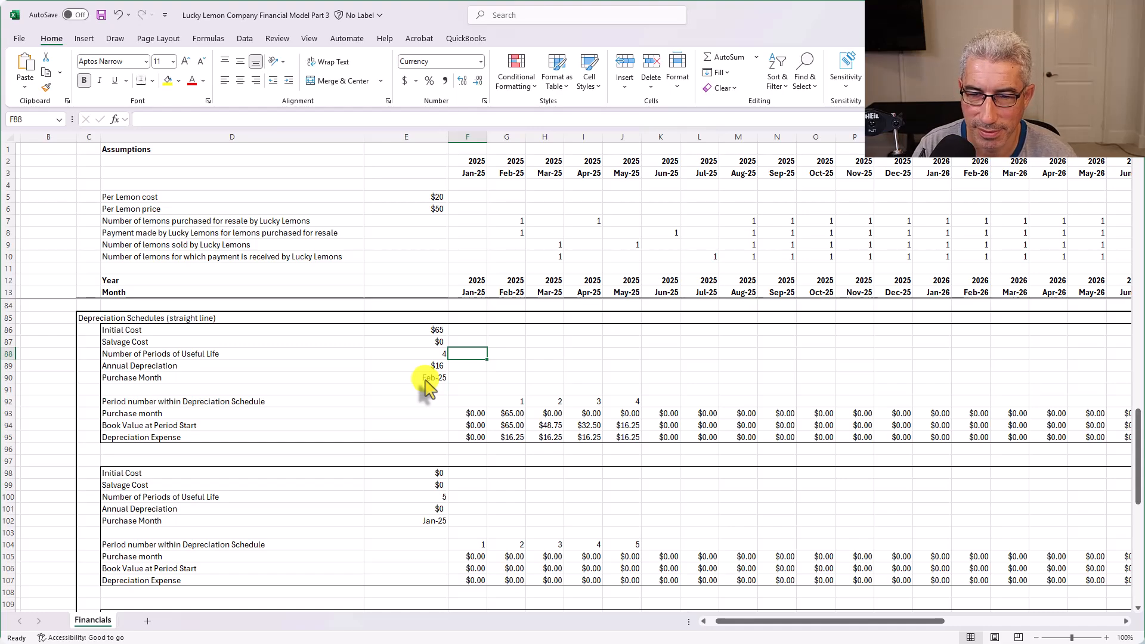
Set the first depreciation schedule's useful life to 13 periods and its purchase month to October 2025.
key("Left")
type("1")
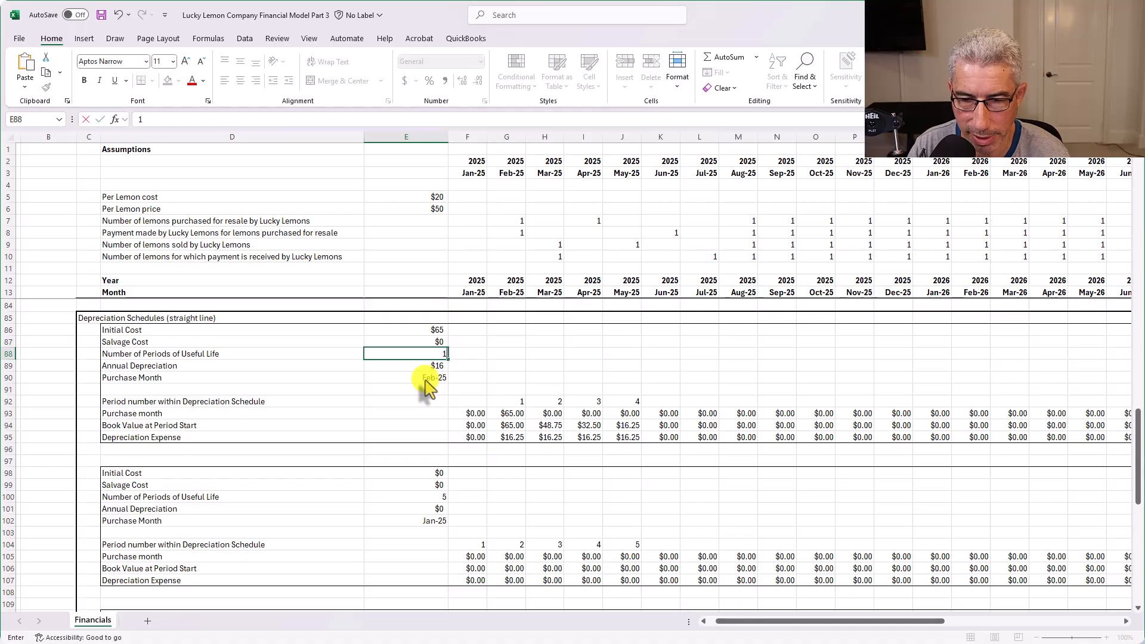
key("Return")
key("Return")
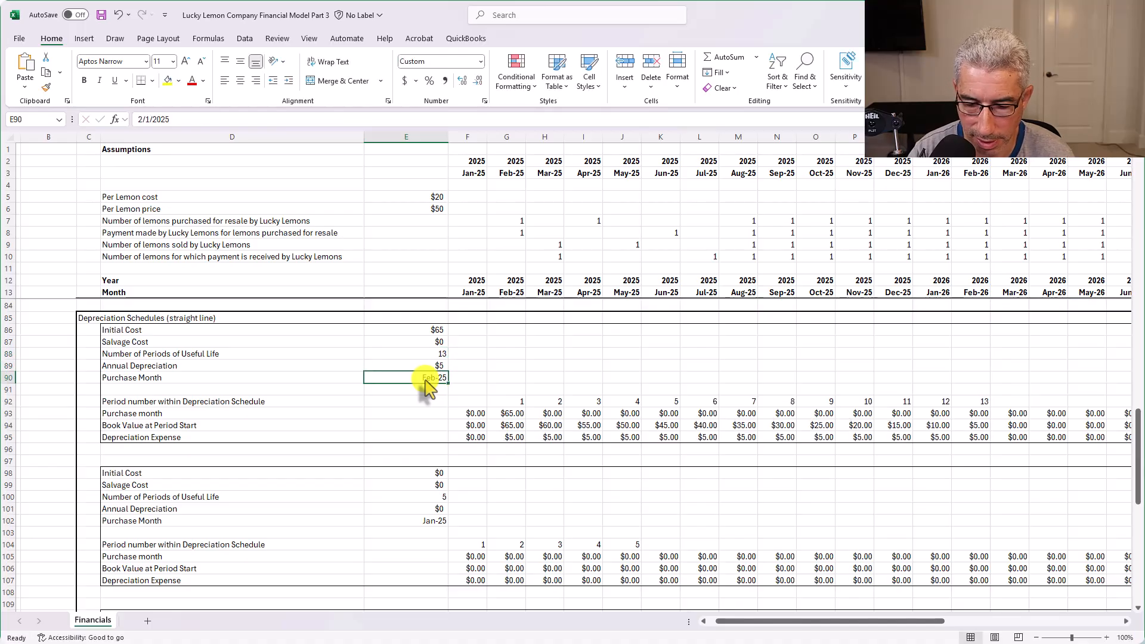
type("October 202")
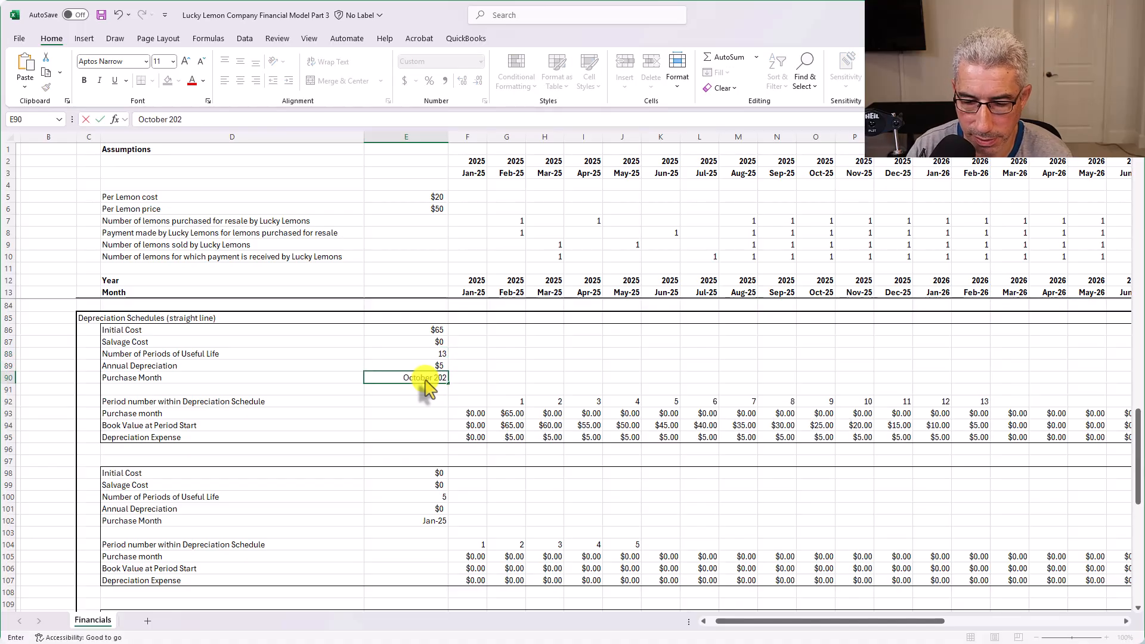
type("5")
key("Tab")
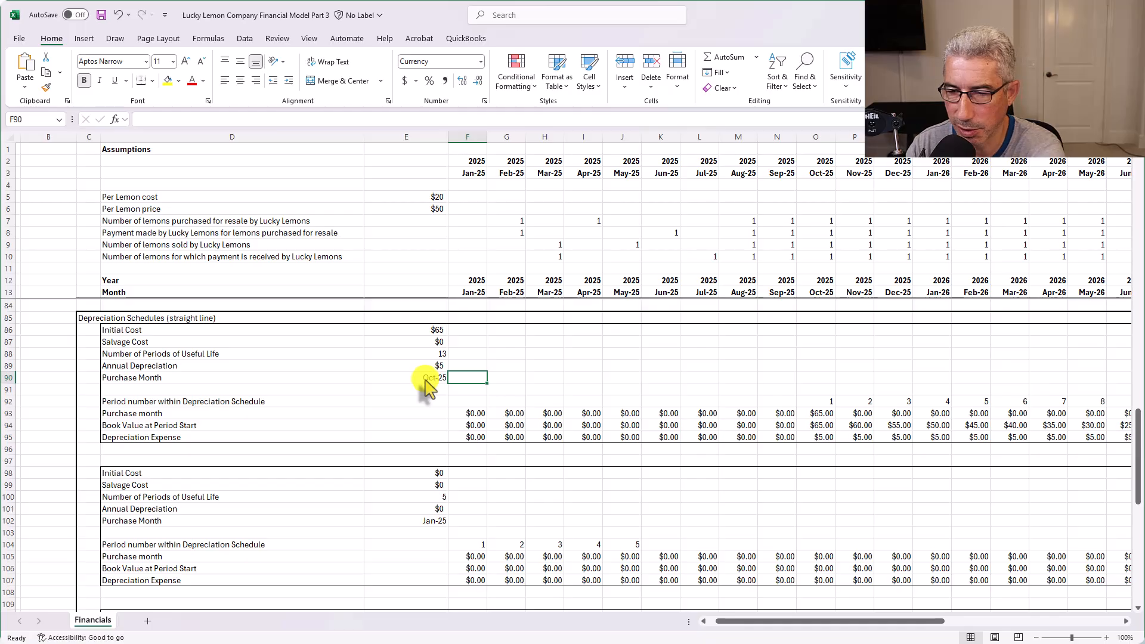
Examine the period number formulas of the first depreciation schedule from March to October 2025.
key("Right")
key("Right")
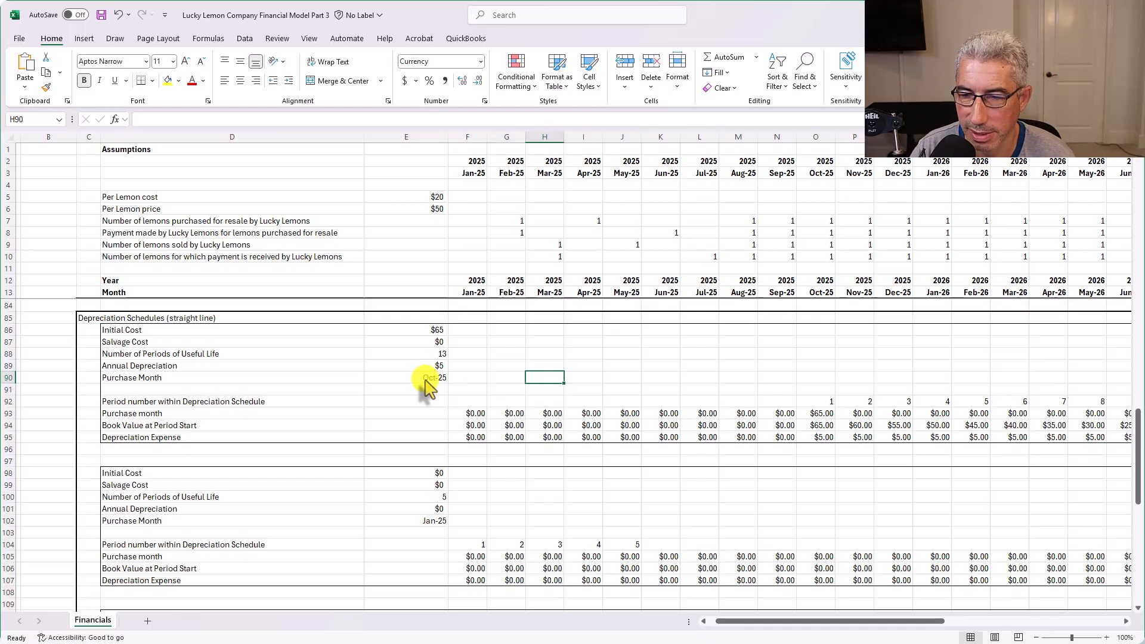
key("Down")
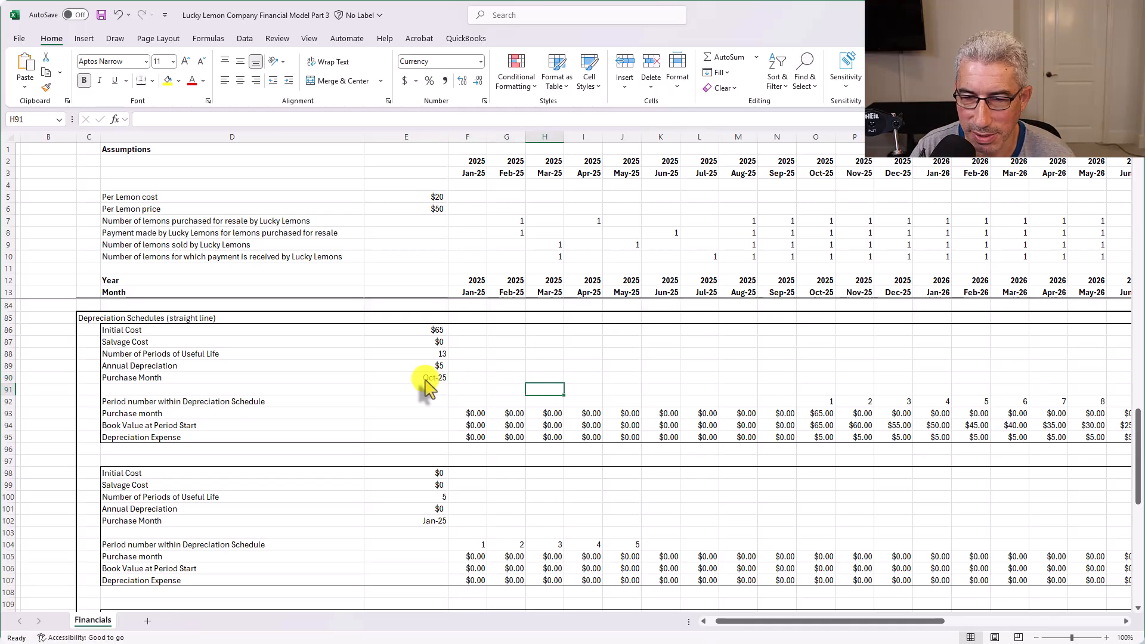
key("Down")
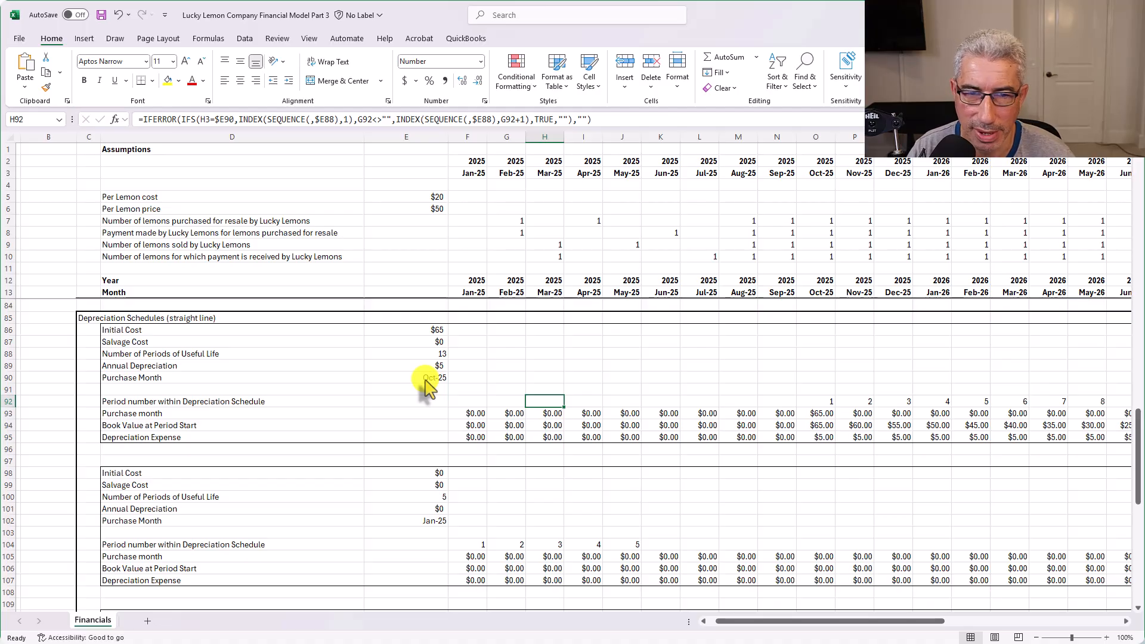
key("Right")
key("Right")
key("Right")
key("Right")
key("Right")
key("Right")
key("Right")
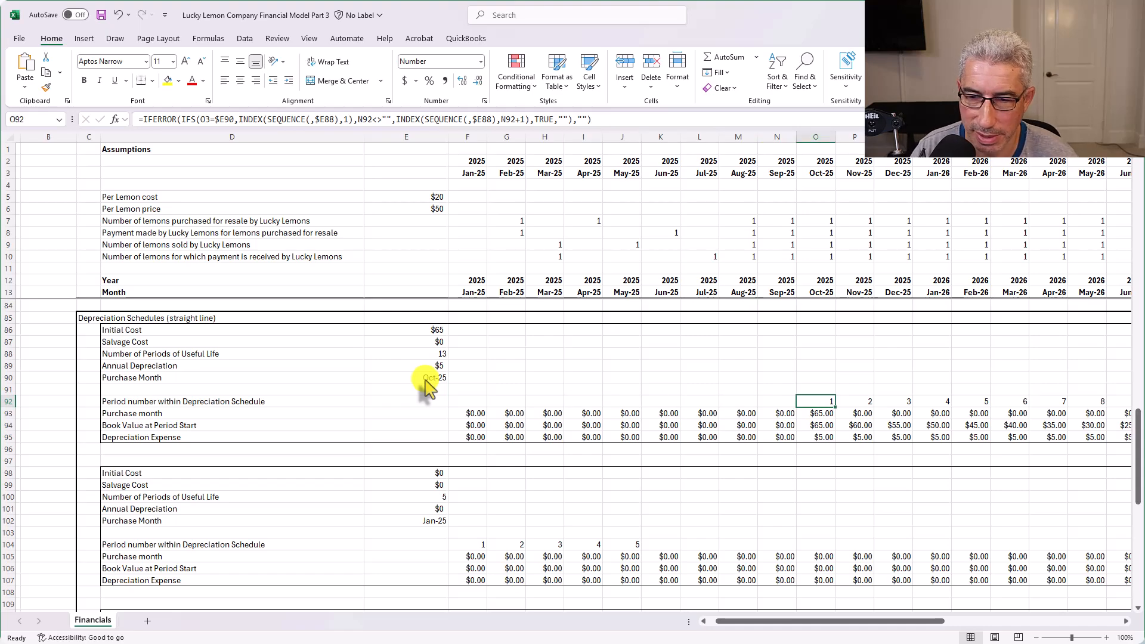
Go to the second depreciation schedule and review its initial cost and other inputs.
key("Up")
key("Up")
key("Left")
key("Left")
key("Left")
key("Left")
key("Left")
key("Left")
key("Left")
key("Left")
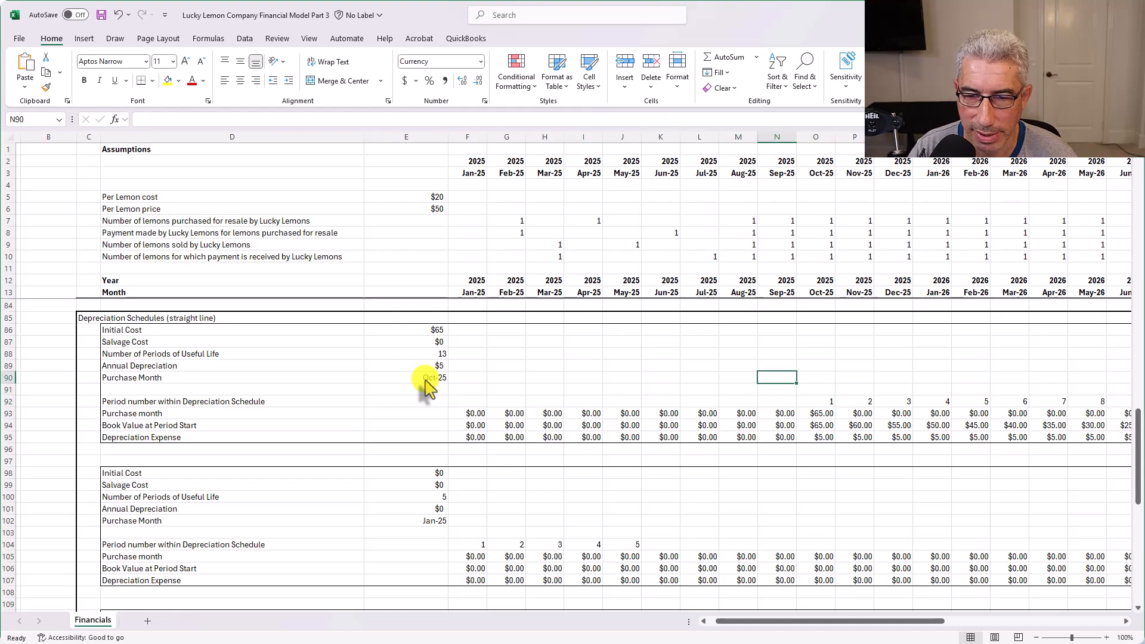
key("Down")
key("Down")
key("Down")
key("Down")
key("Down")
key("Down")
key("Down")
key("Down")
key("Down")
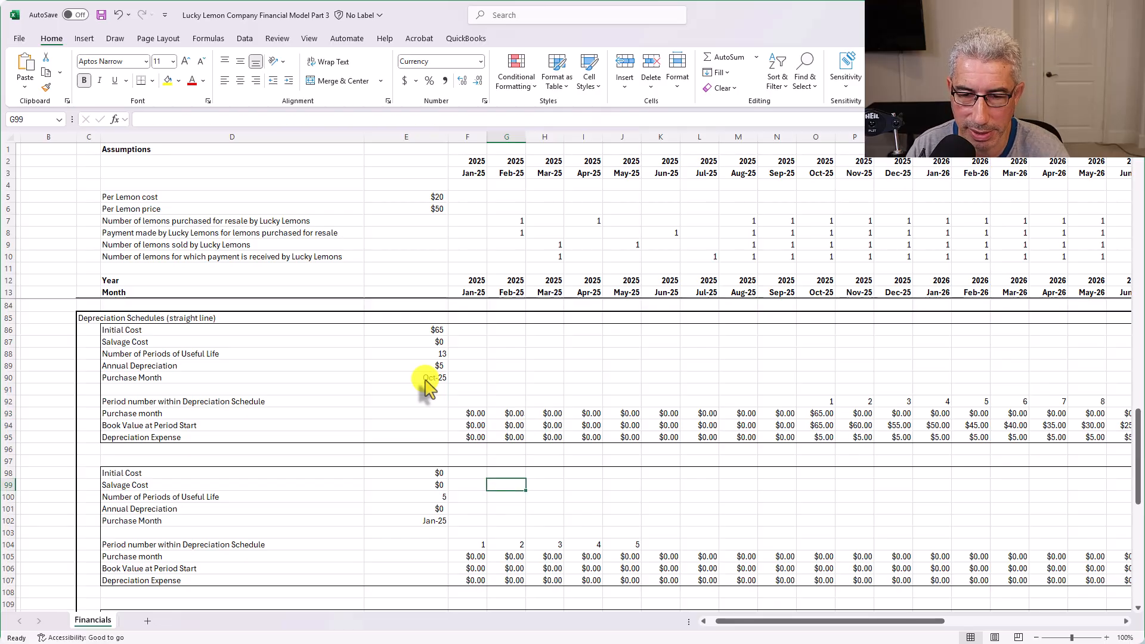
key("Left")
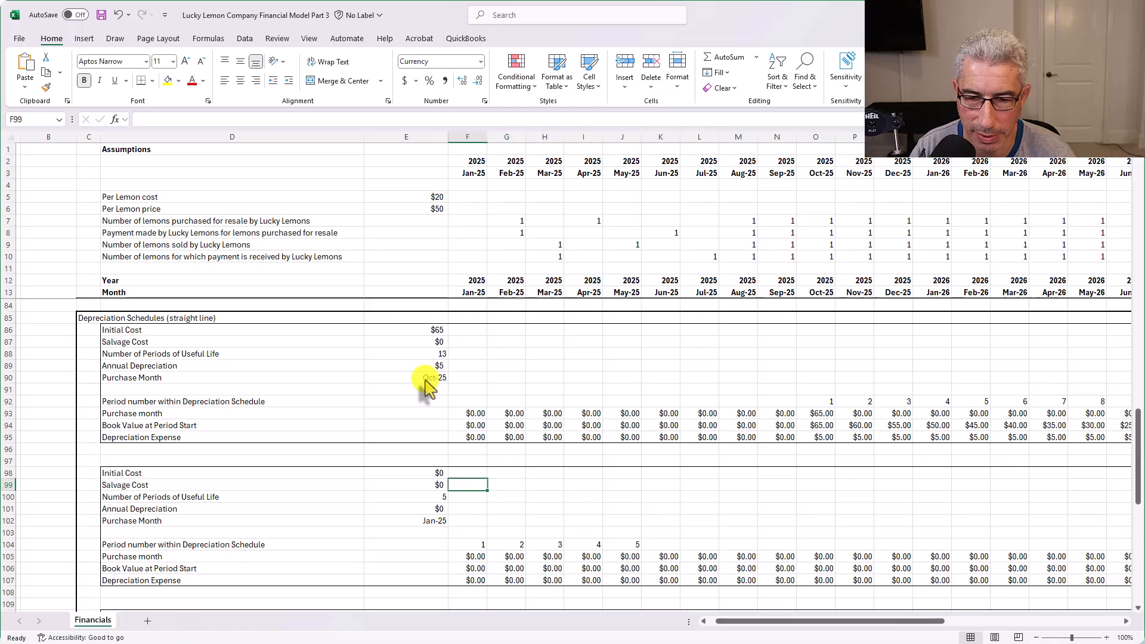
key("Up")
key("Left")
Review the total rows for purchase month and book value at period start below the two depreciation schedules.
key("Down")
key("Down")
key("Down")
key("Down")
key("Down")
key("Down")
key("Down")
key("Down")
key("Down")
key("Down")
key("Down")
key("Down")
key("Down")
key("Down")
key("Down")
key("Down")
key("Down")
key("Down")
key("Down")
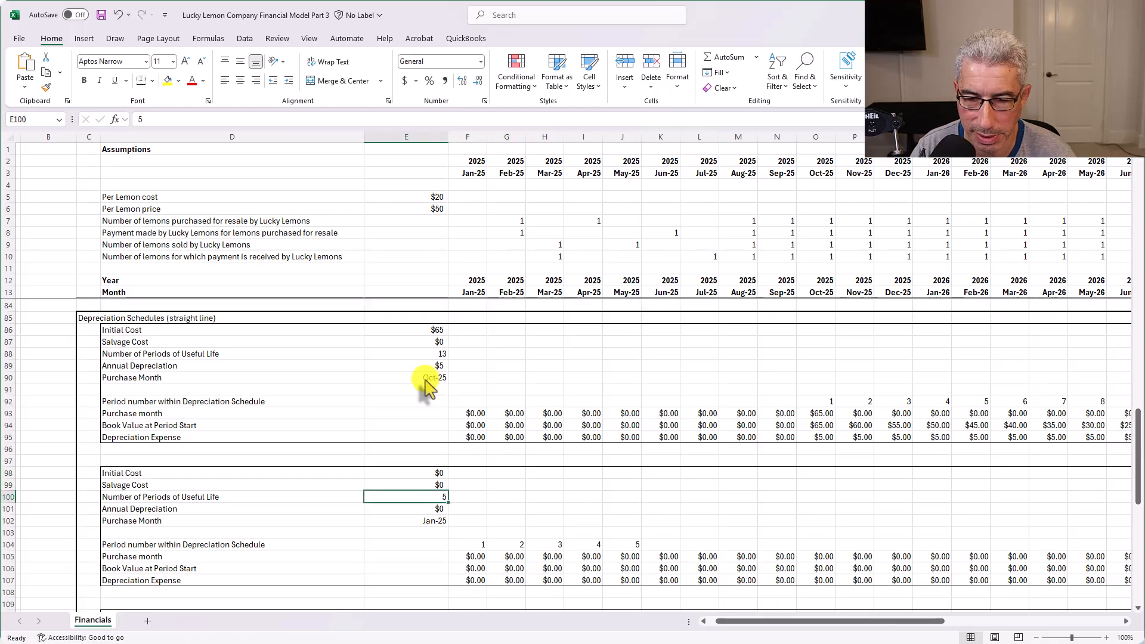
key("Up")
key("Up")
key("Up")
key("Up")
key("Up")
key("Up")
key("Up")
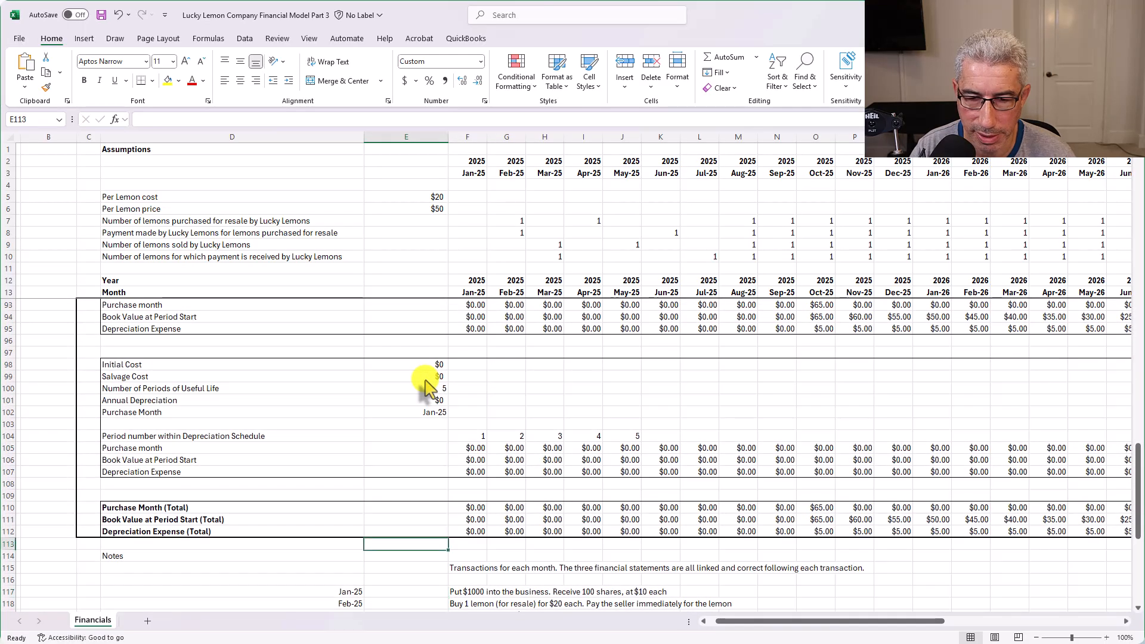
key("Left")
key("Left")
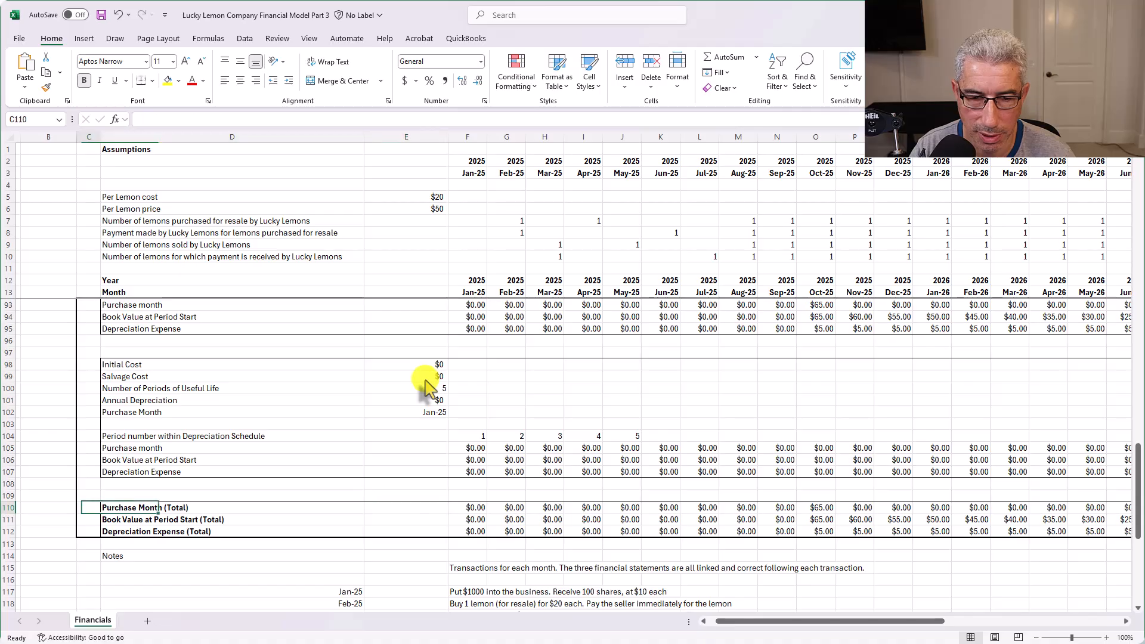
key("Right")
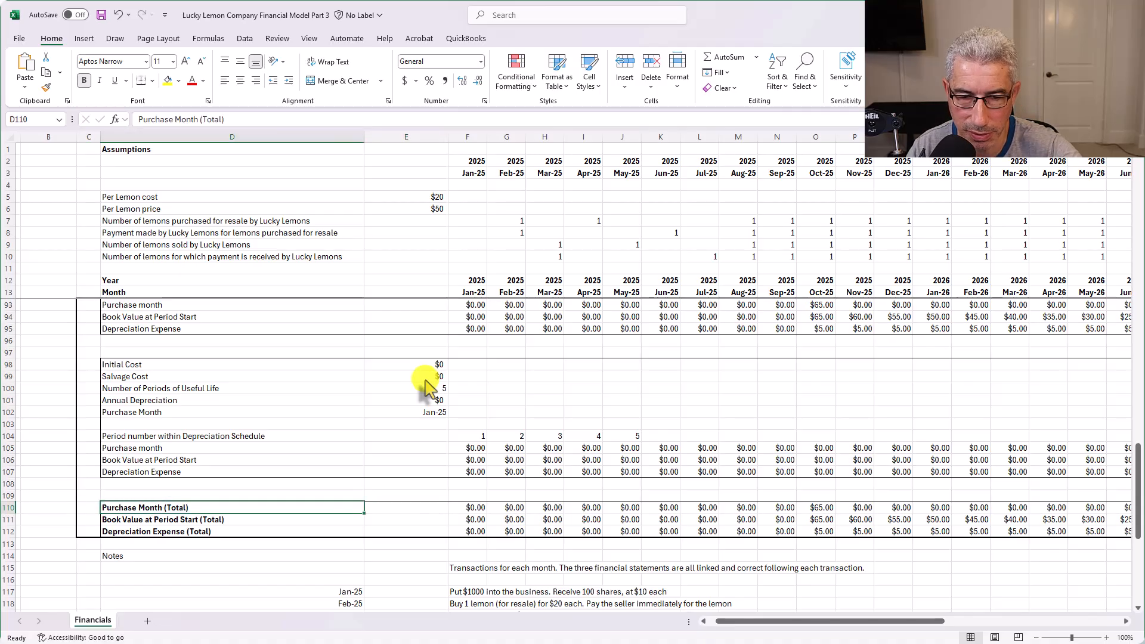
key("Down")
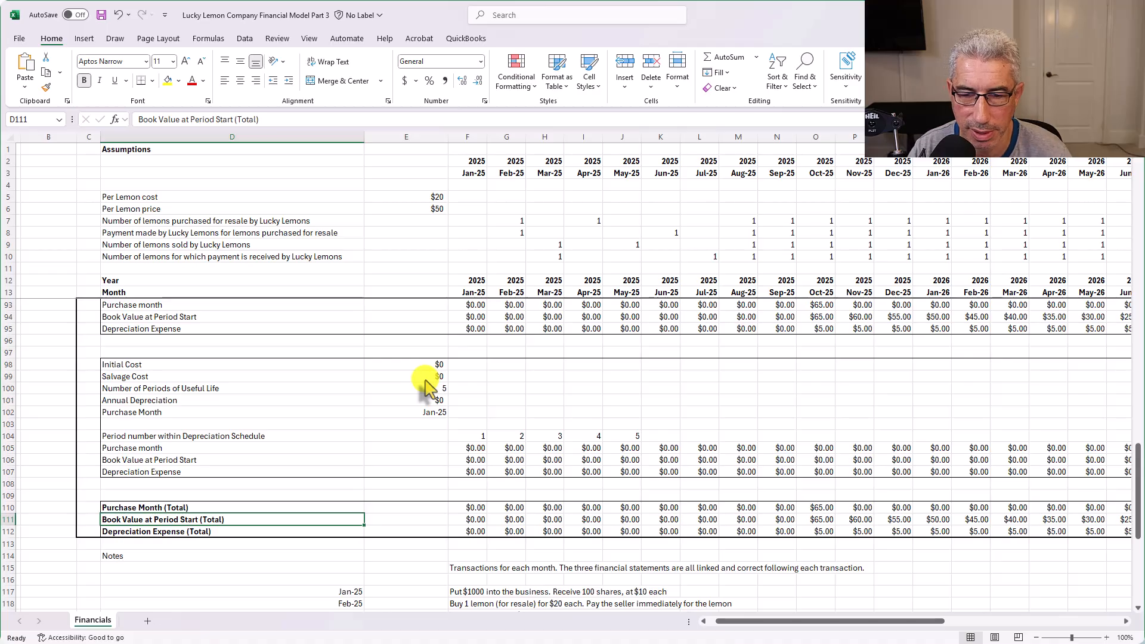
Examine the March 2025 formulas for total purchase month, total book value at period start and total depreciation expense.
key("Right")
key("Right")
key("Right")
key("Right")
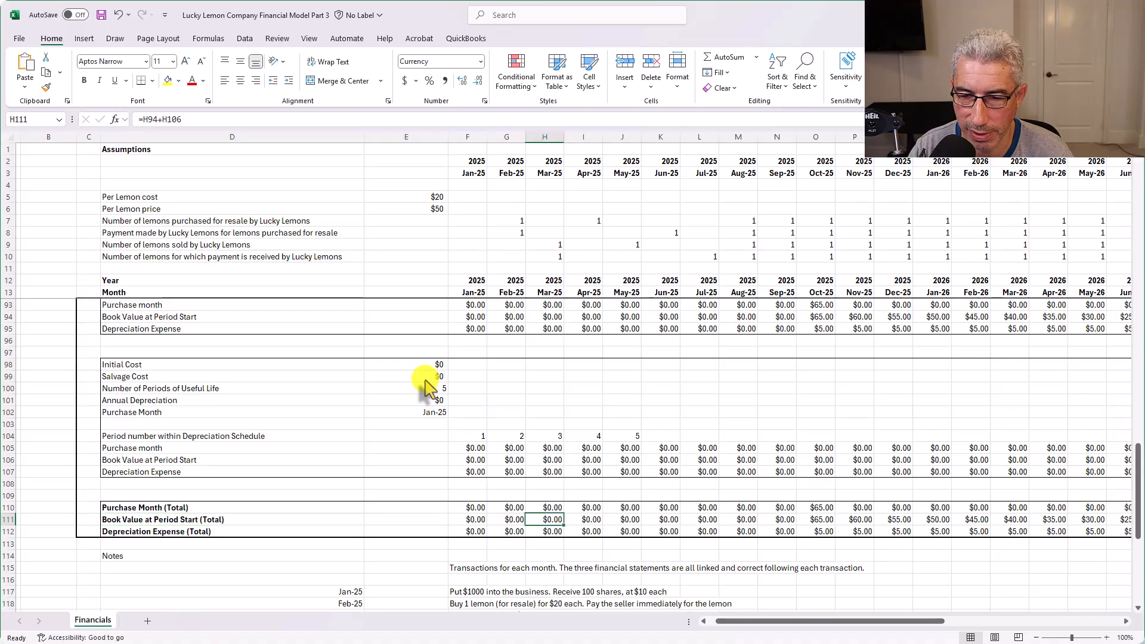
key("Up")
key("Down")
key("Down")
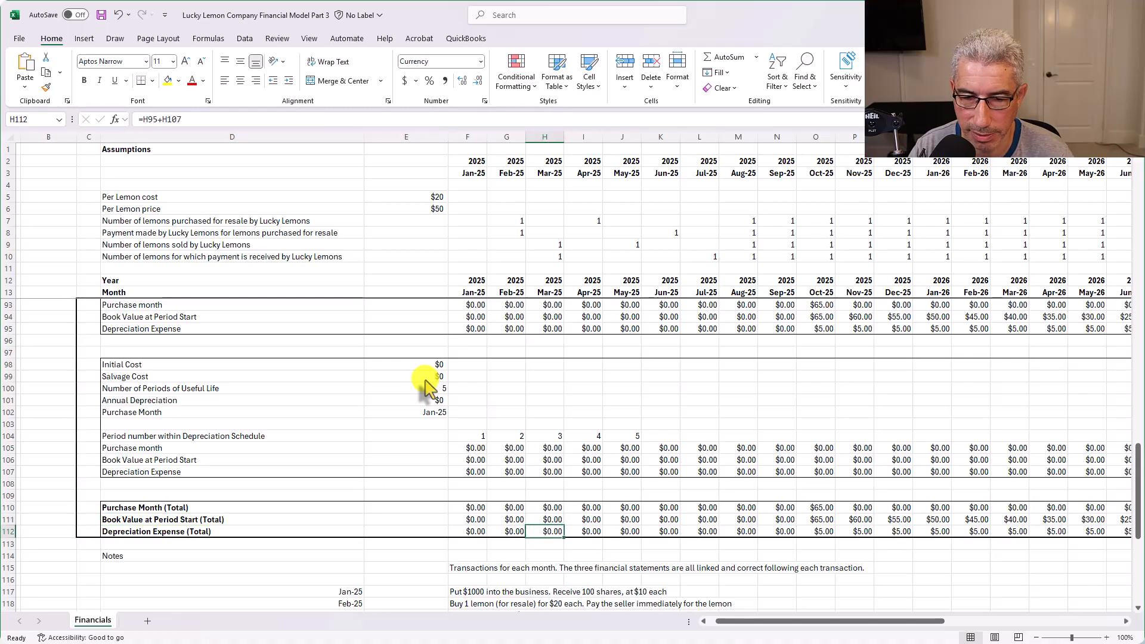
key("Up")
key("Up")
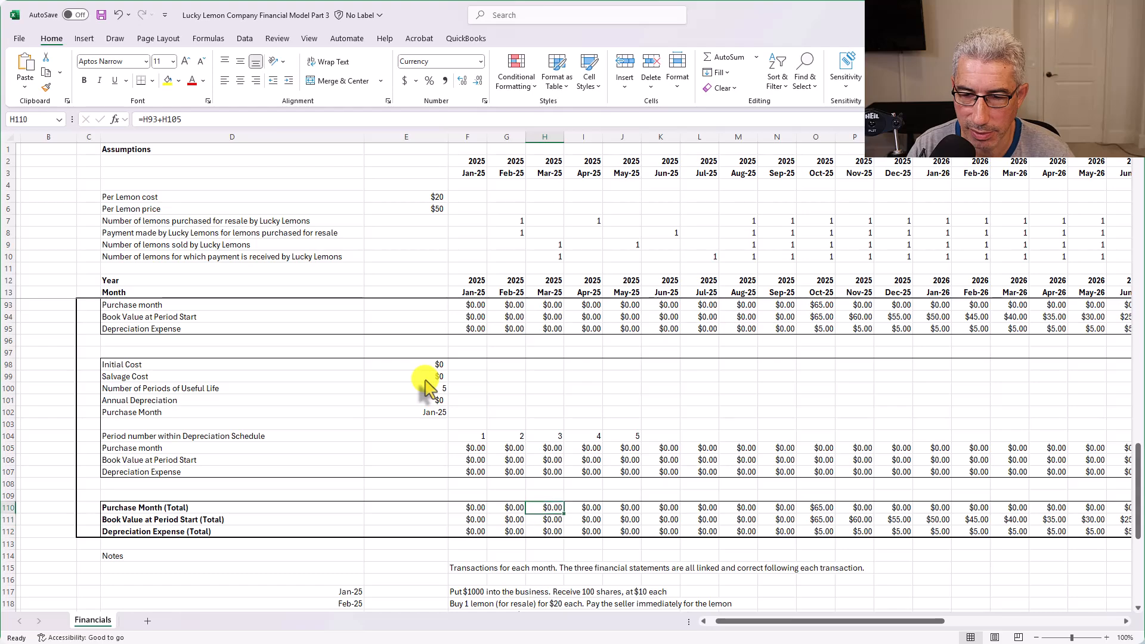
key("Down")
key("Down")
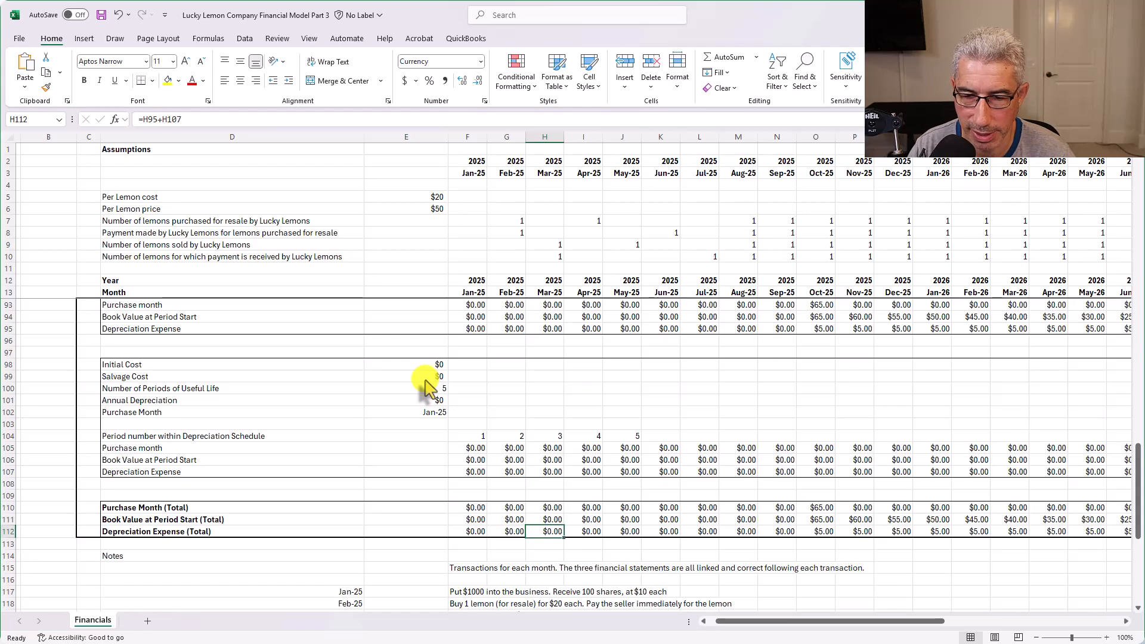
Examine the first schedule's depreciation expense formulas for February and January 2025.
key("Up")
key("Up")
key("Up")
key("Up")
key("Up")
key("Up")
key("Up")
key("Up")
key("Up")
key("Up")
key("Up")
key("Up")
key("Up")
key("Up")
key("Up")
key("Up")
key("Up")
key("Left")
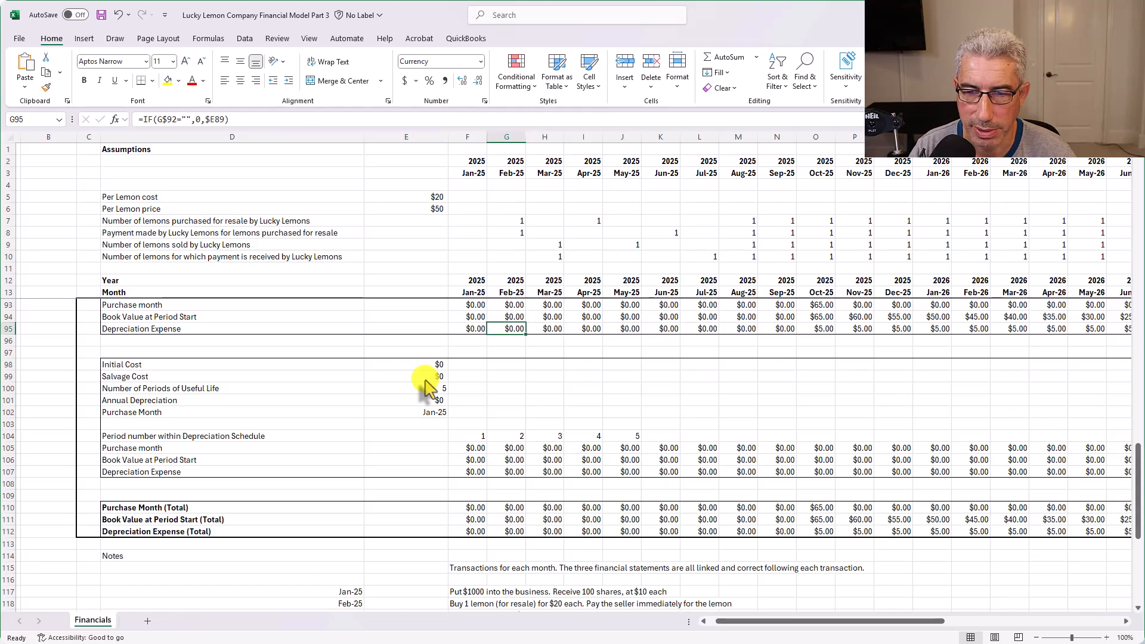
key("Left")
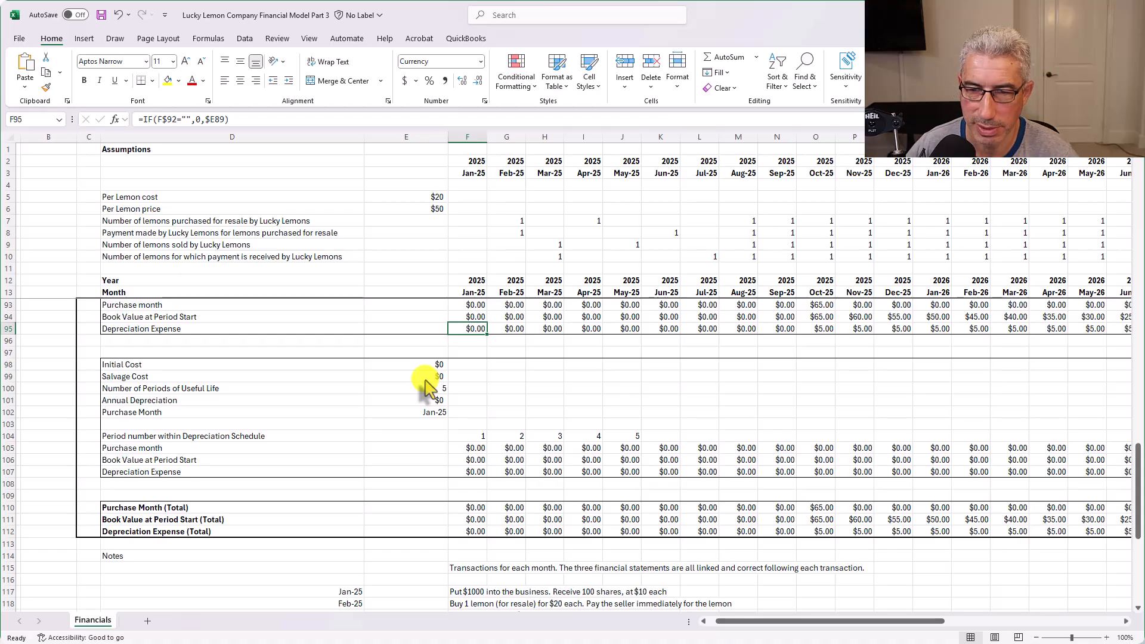
Review the income statement and balance sheet sections above the depreciation schedules.
scroll(427, 386, "up", 20)
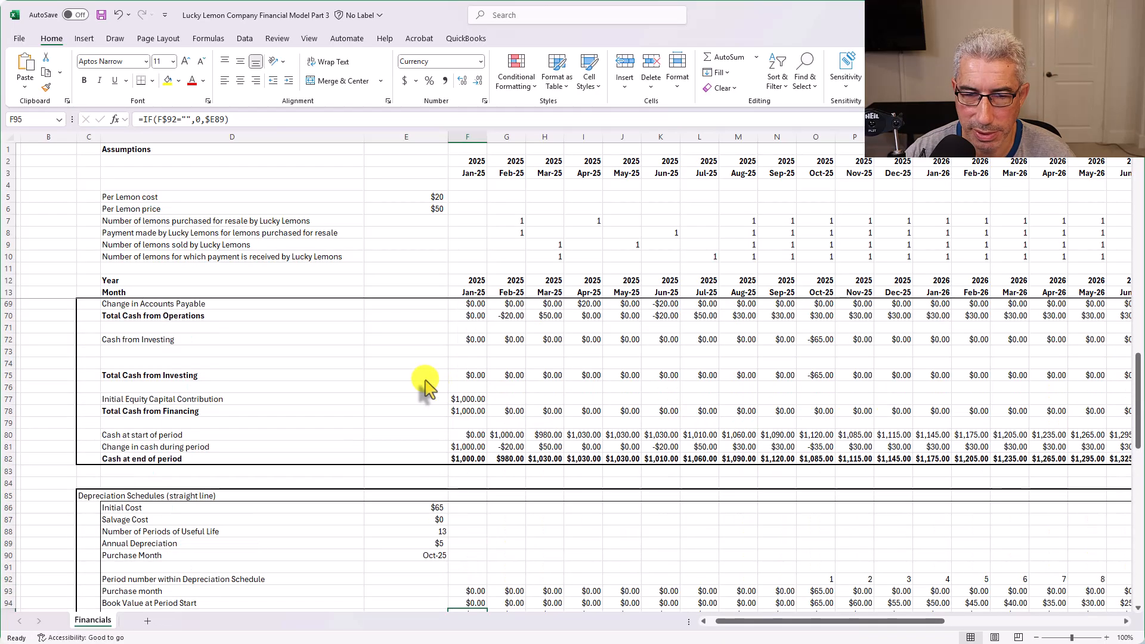
scroll(426, 386, "up", 3)
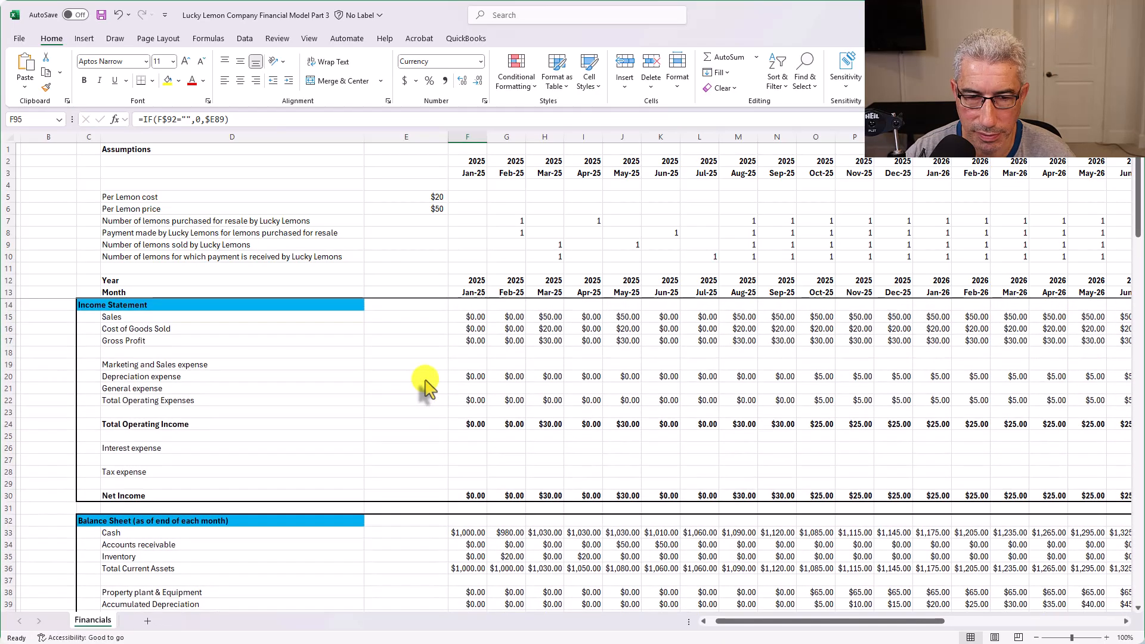
scroll(427, 386, "down", 1)
scroll(427, 386, "down", 3)
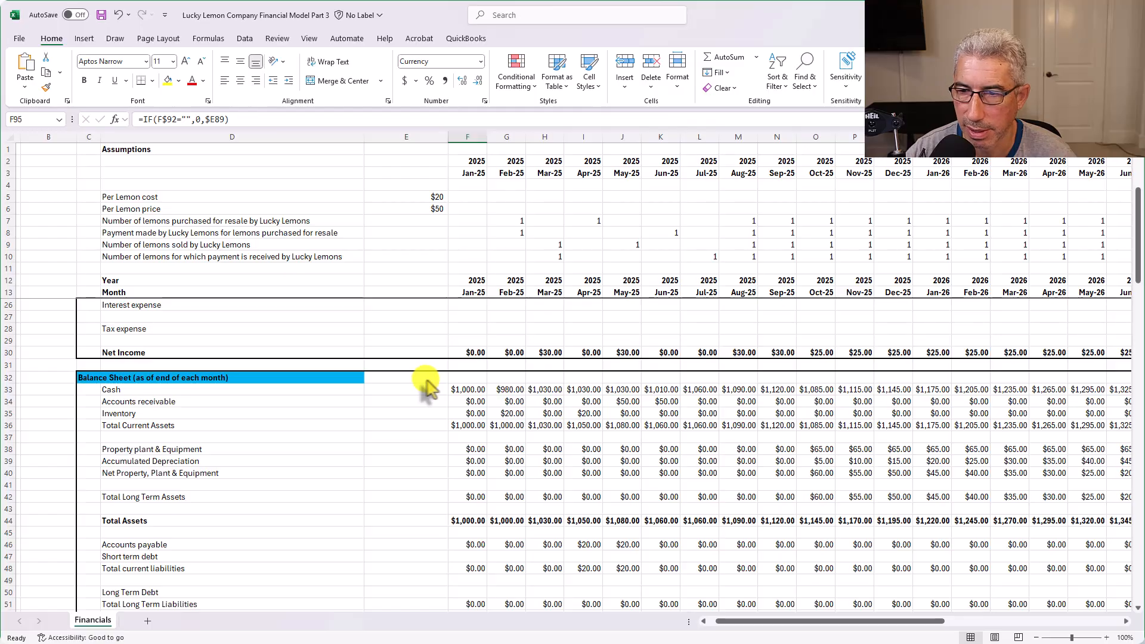
Check the number of lemons purchased for resale in January and February 2027.
left_click_drag(802, 621, 836, 623)
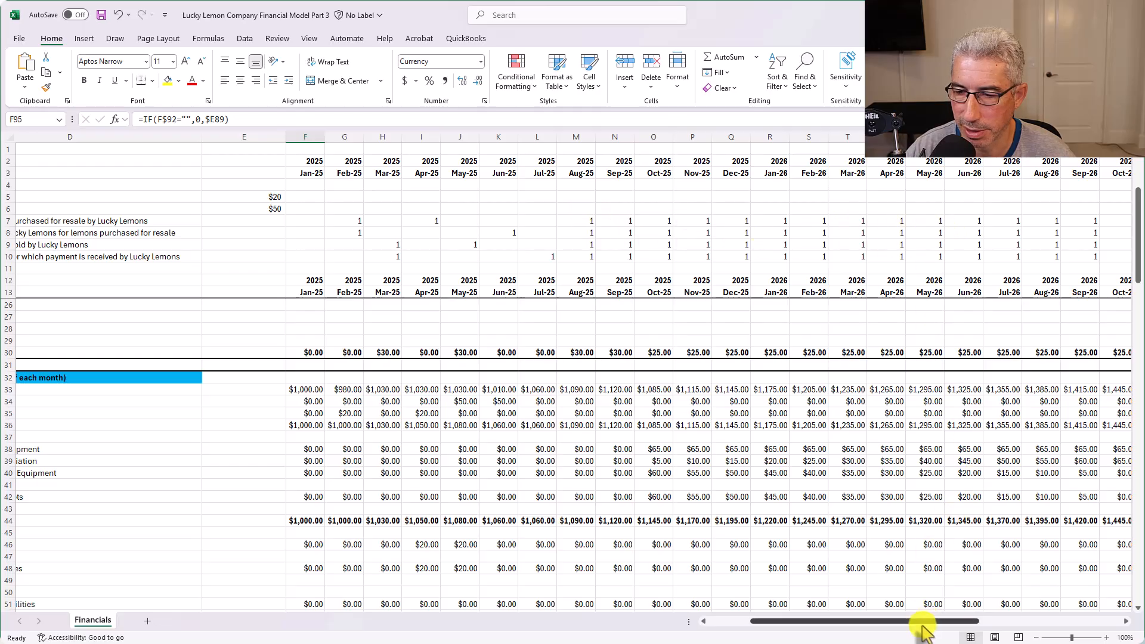
left_click_drag(924, 620, 997, 623)
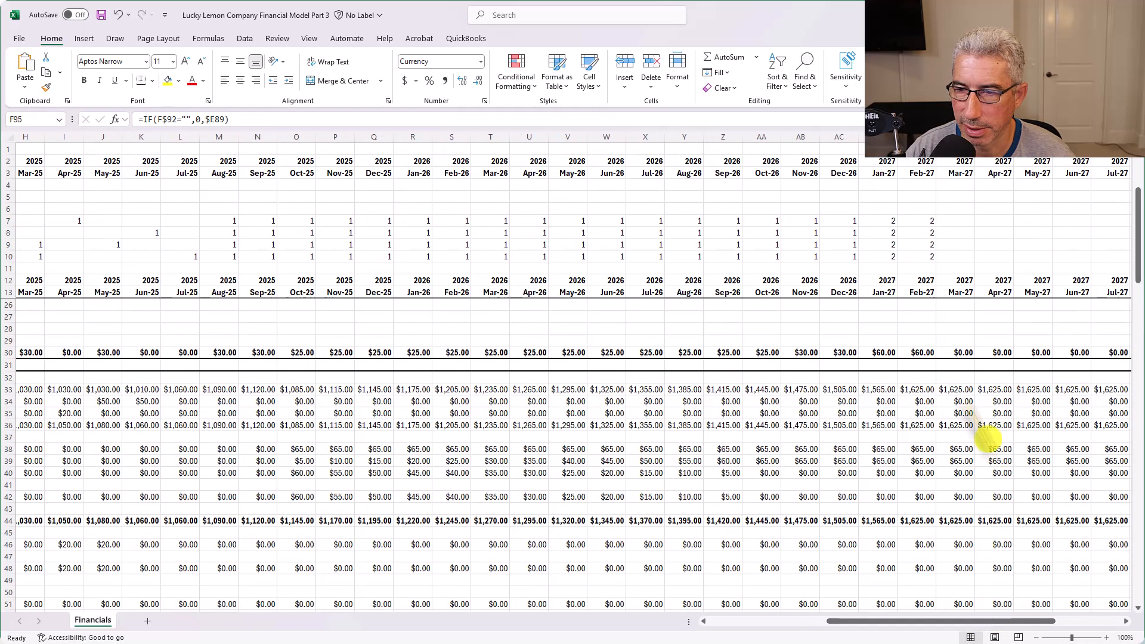
left_click(878, 221)
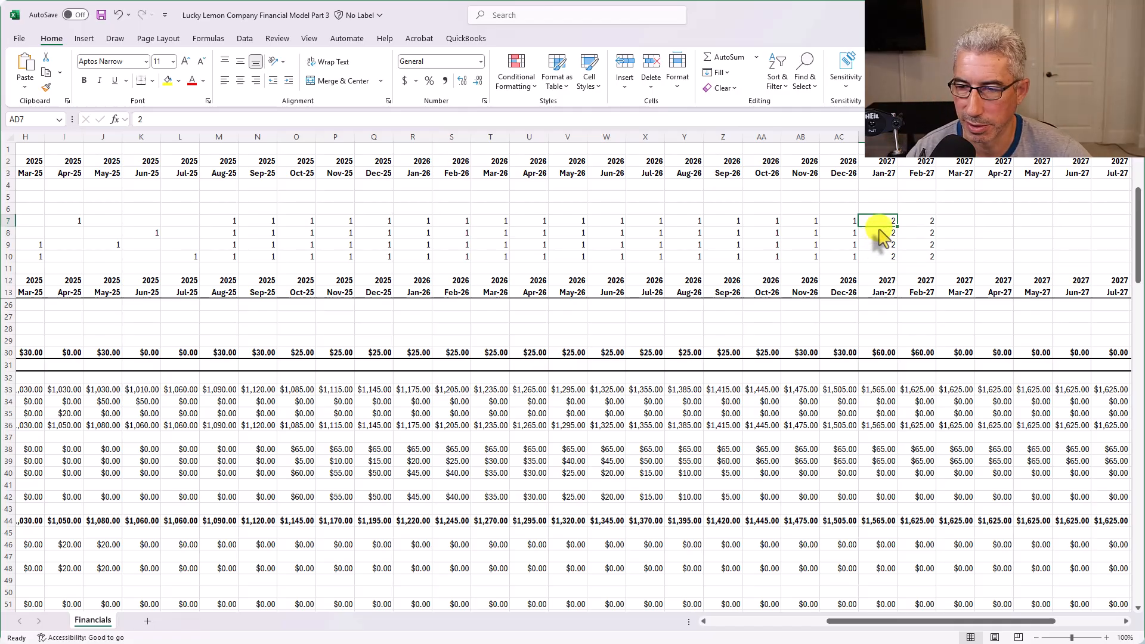
left_click(918, 222)
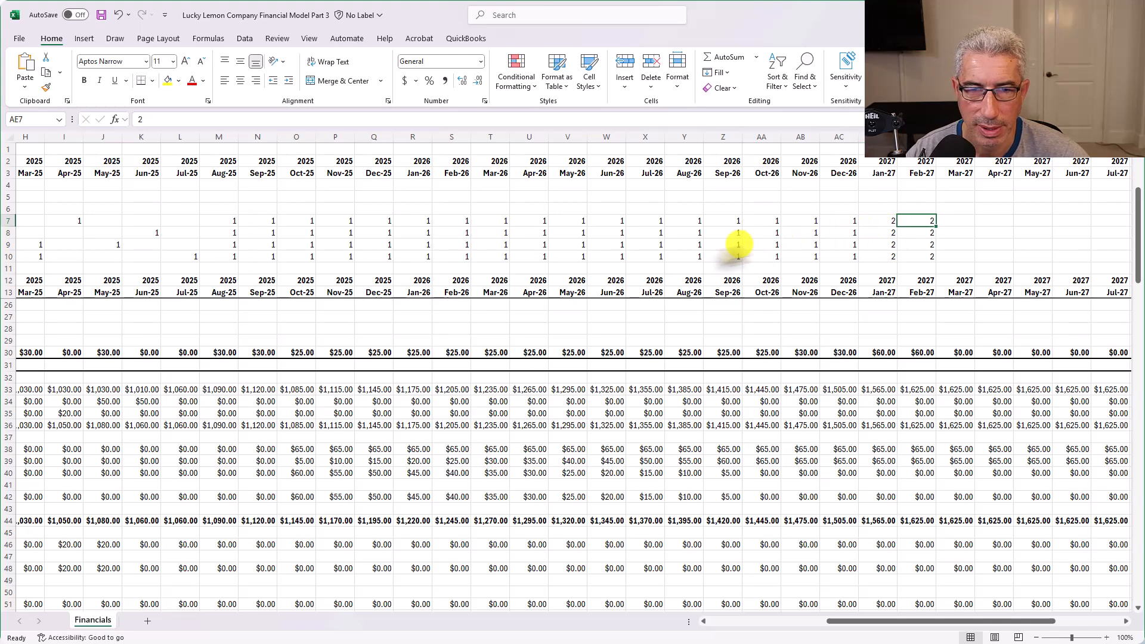
Check the October 2025 number of lemons purchased for resale and review the income statement and balance sheet rows from January 2025.
left_click(304, 224)
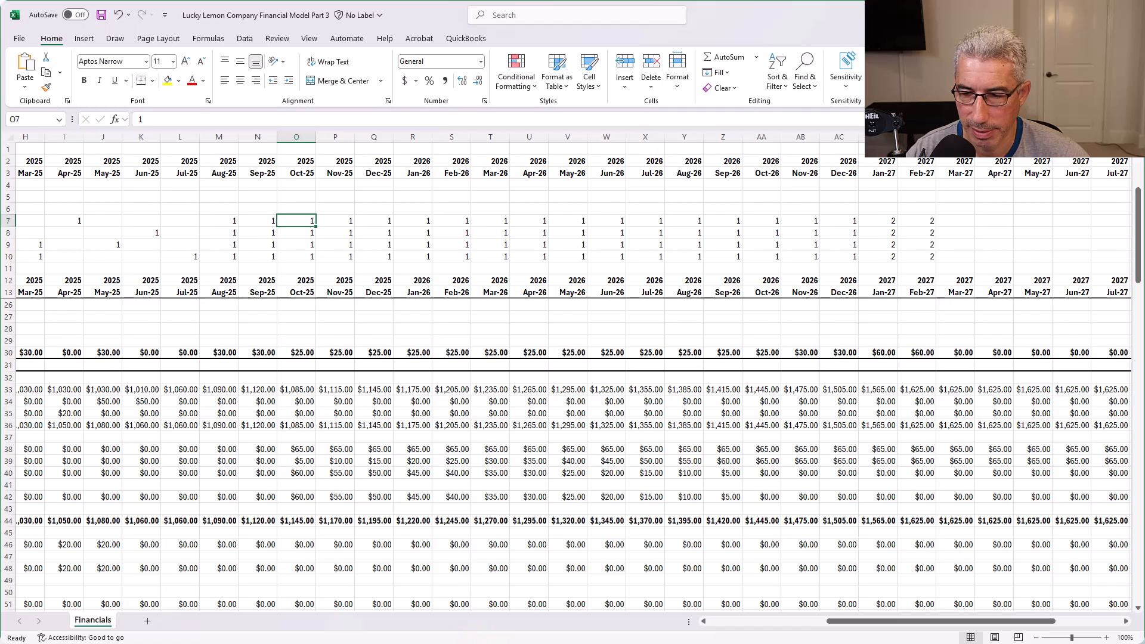
left_click_drag(876, 623, 798, 625)
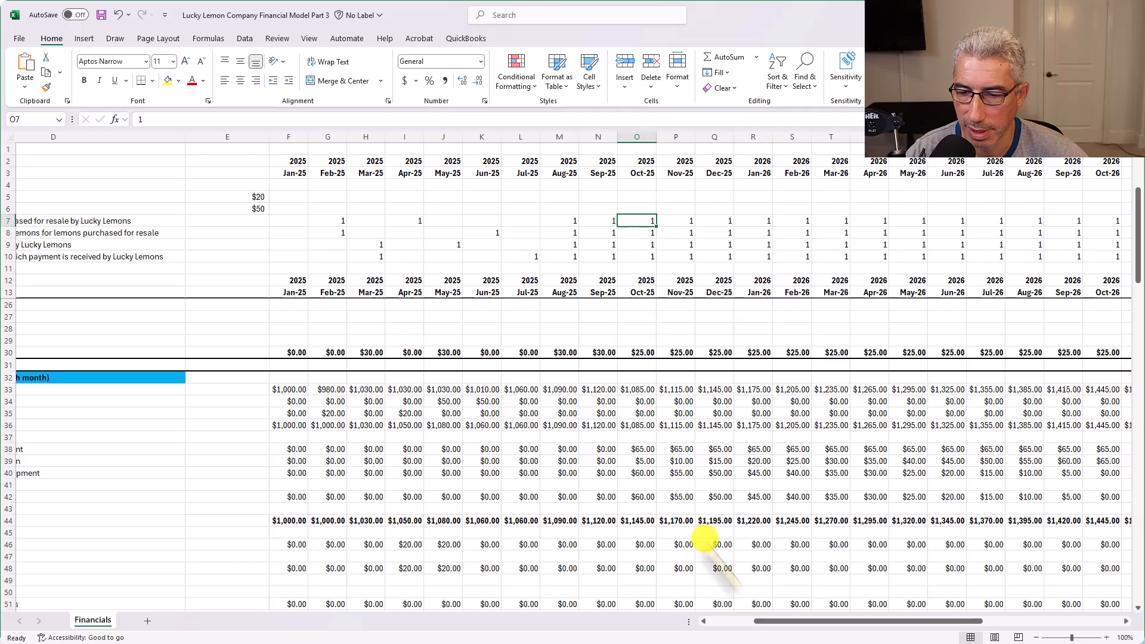
left_click_drag(761, 622, 723, 628)
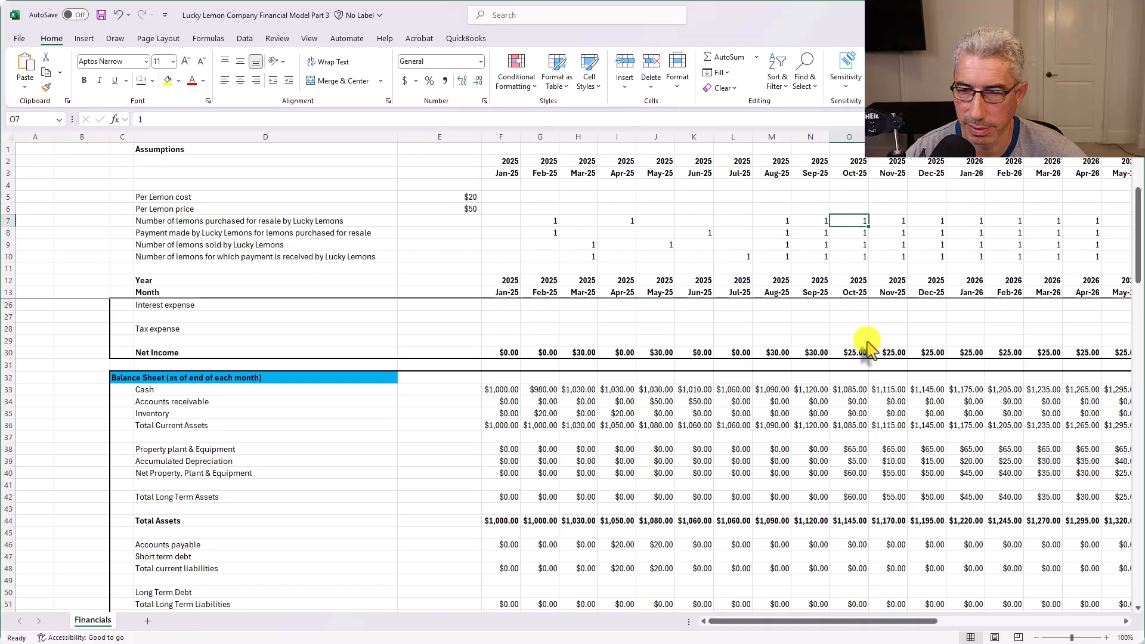
scroll(856, 409, "up", 3)
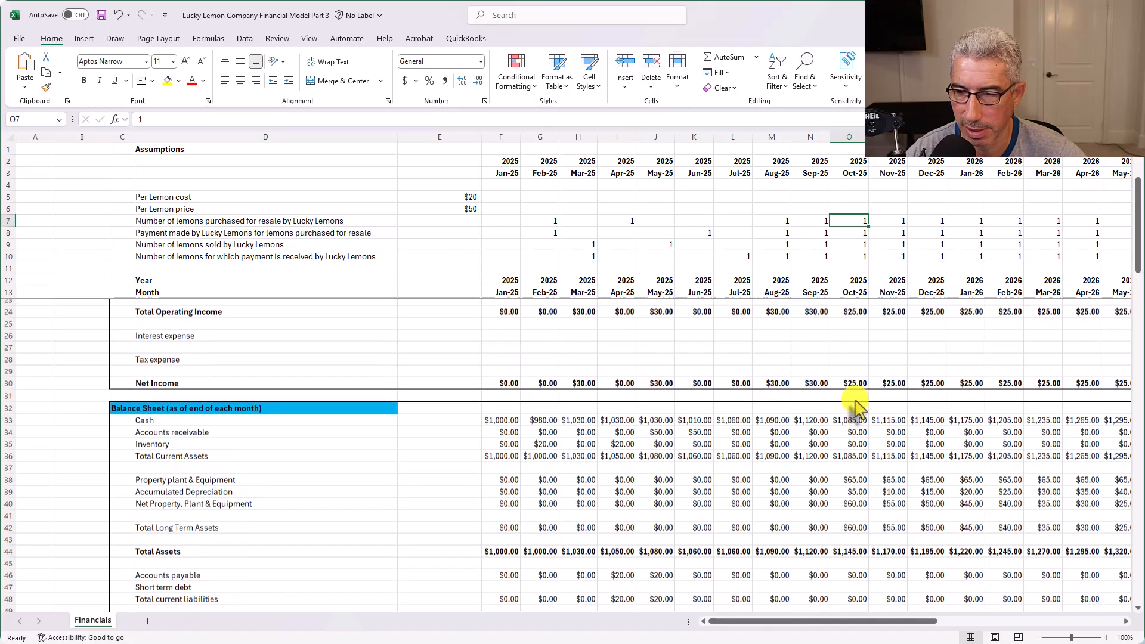
scroll(857, 408, "down", 4)
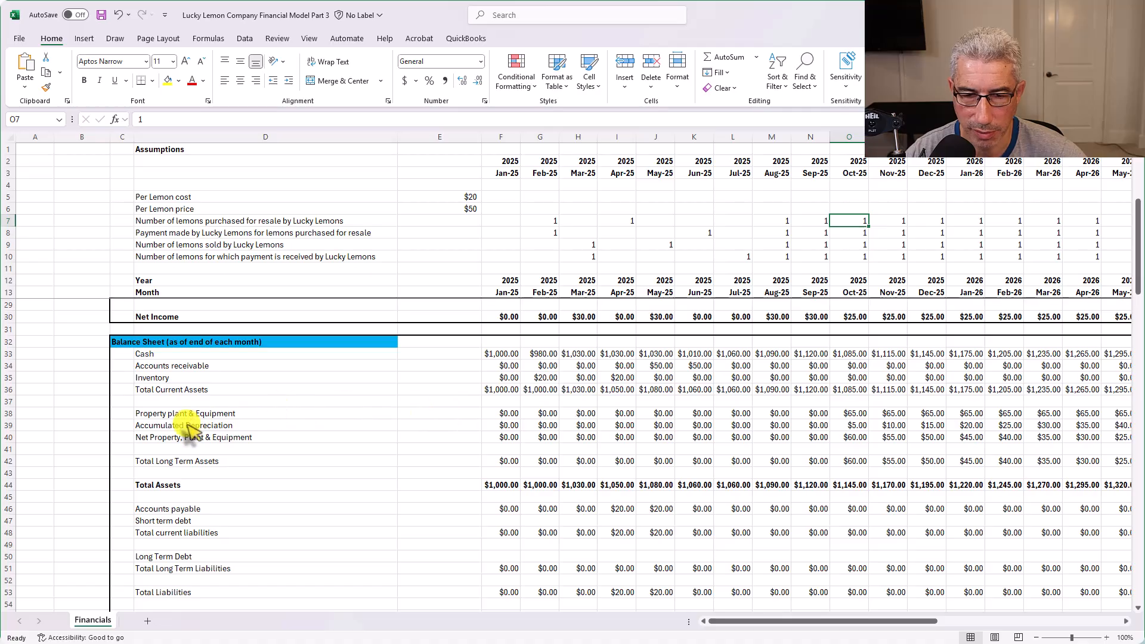
Trace the balance sheet's January 2025 Property plant & Equipment formula to the Purchase Month (Total) row below the depreciation schedules.
left_click(497, 414)
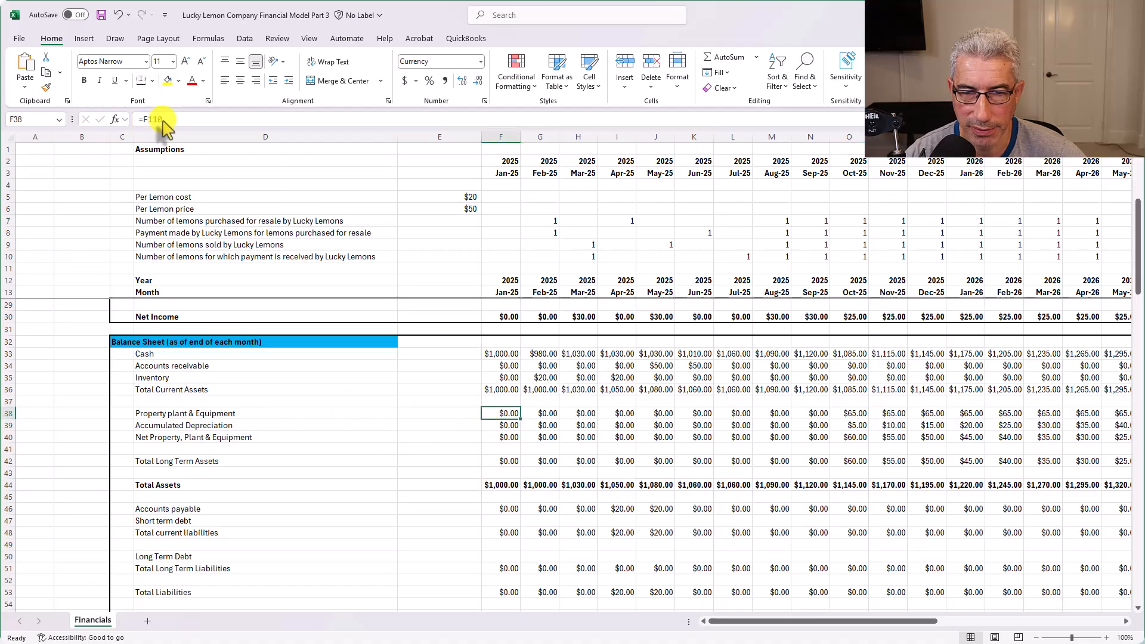
scroll(510, 428, "down", 20)
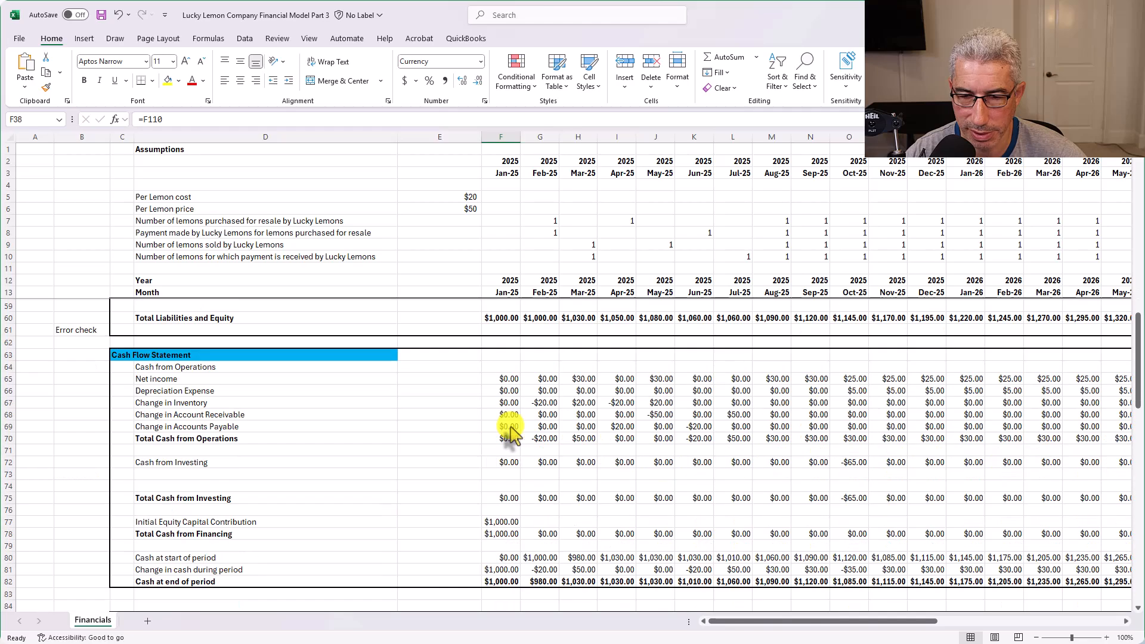
scroll(510, 428, "down", 1)
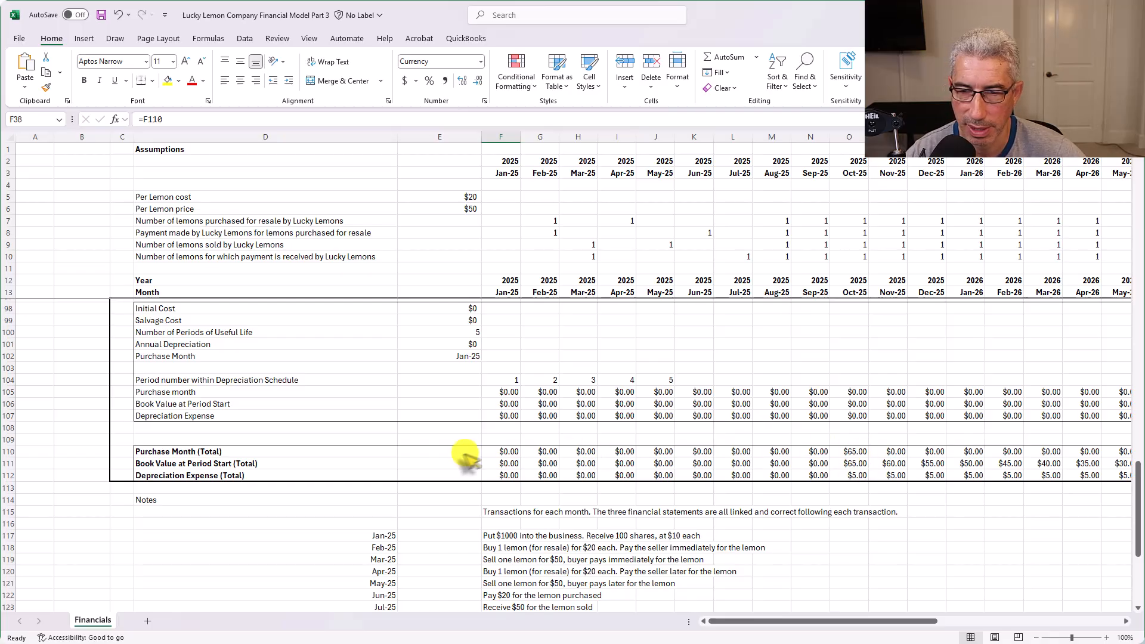
scroll(537, 459, "up", 16)
scroll(532, 459, "up", 6)
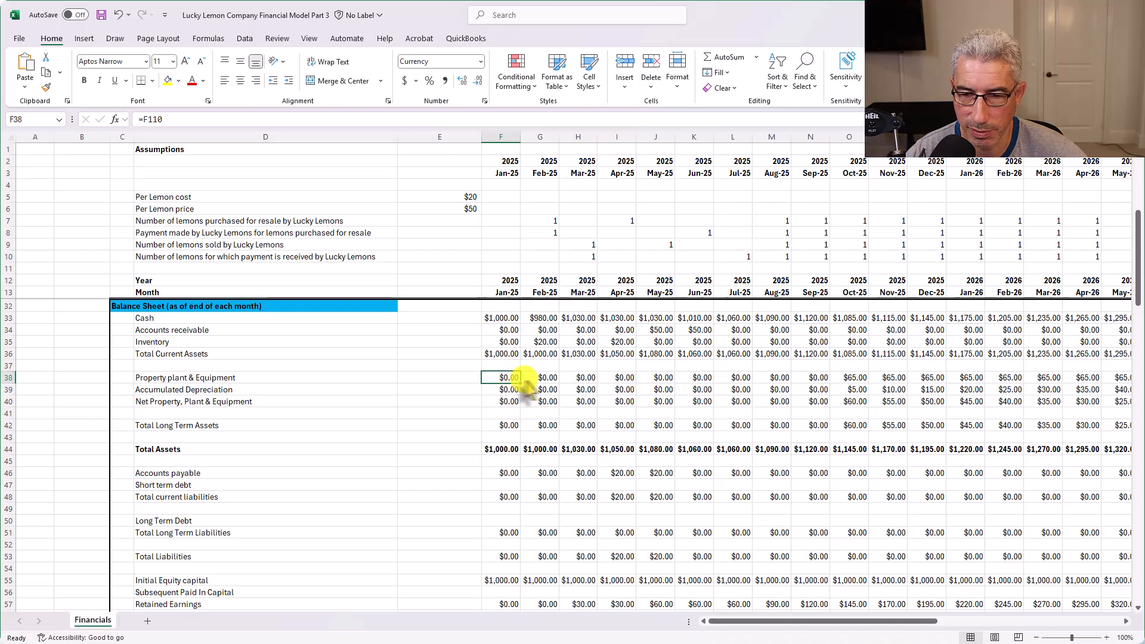
Examine the Property plant & Equipment formulas month by month from February 2025 past October 2025, ending on October 2025.
left_click(541, 379)
left_click(579, 380)
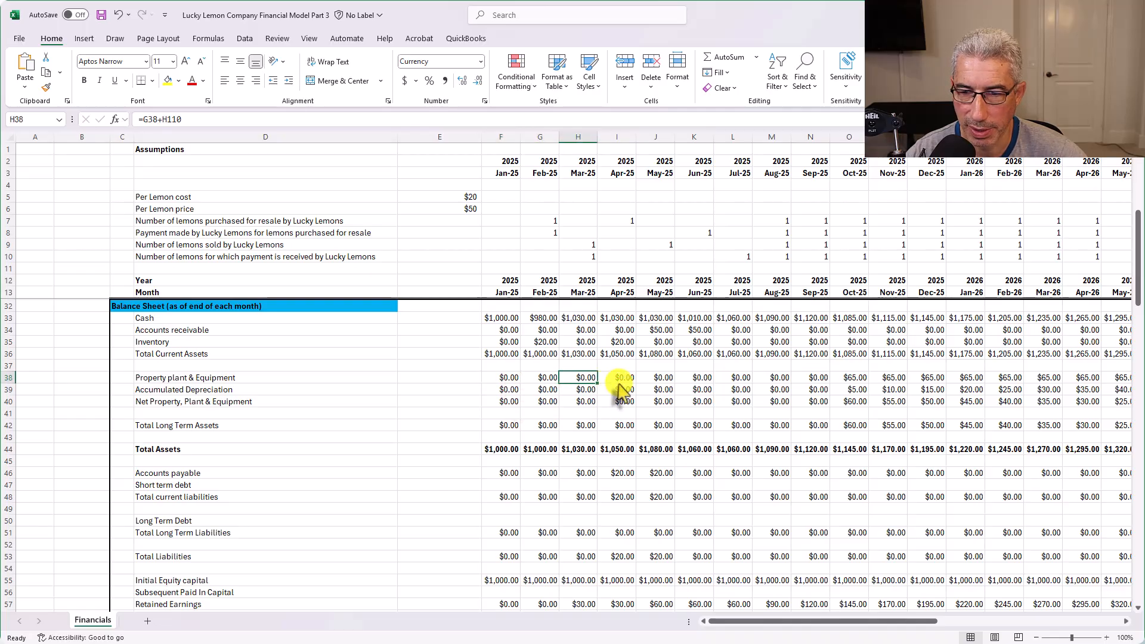
left_click(620, 379)
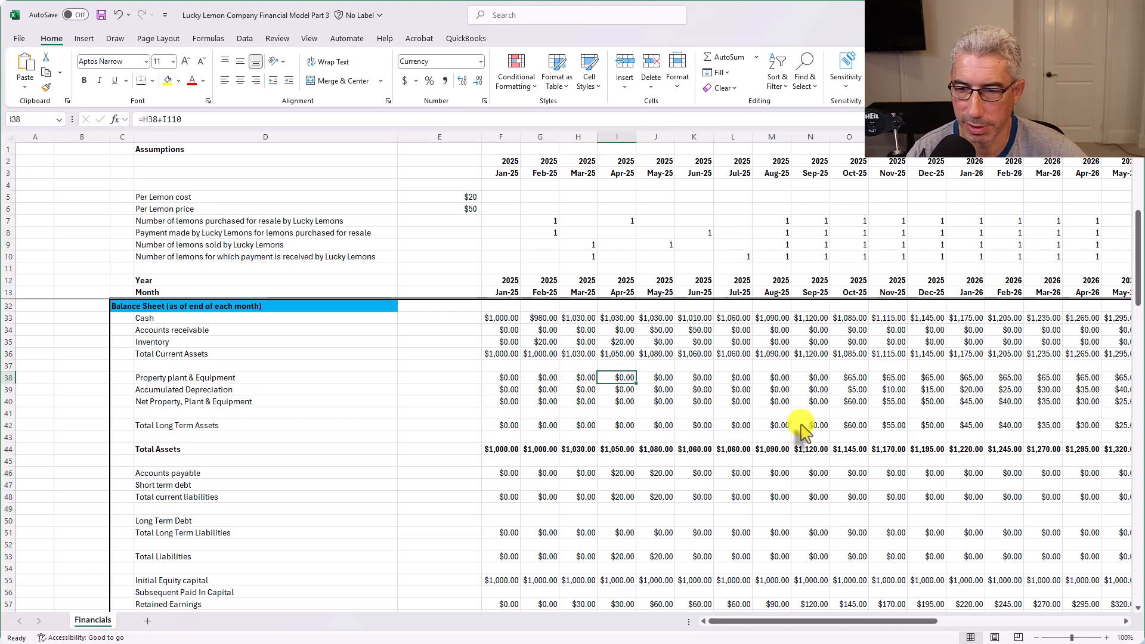
key("Right")
key("Right")
key("Right")
key("Right")
key("Right")
key("Right")
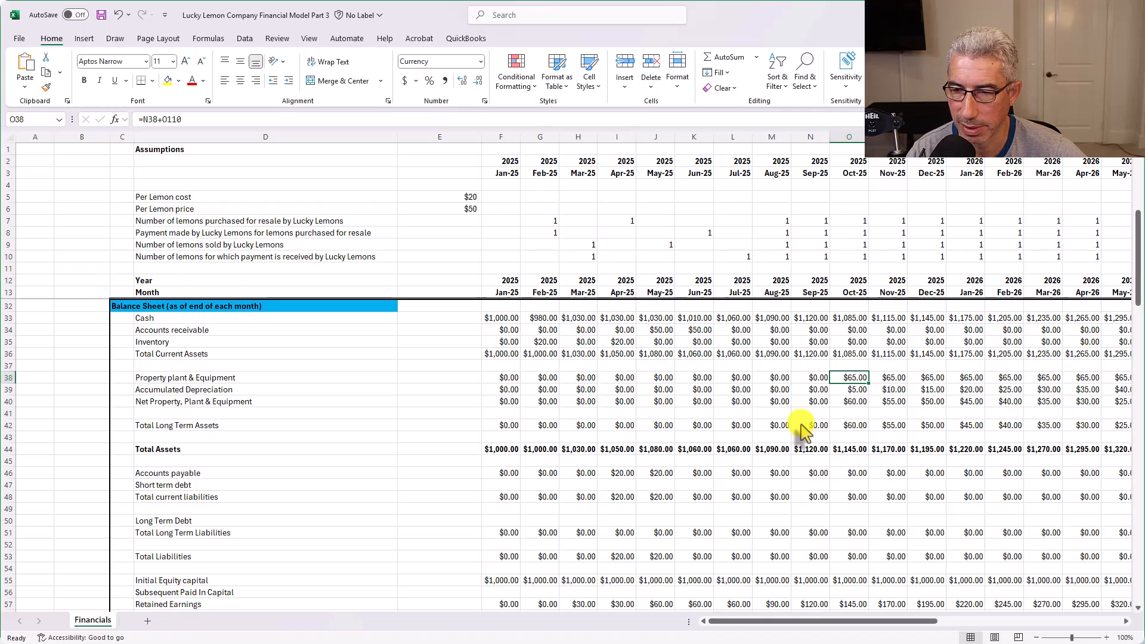
key("Right")
key("Right")
key("Right")
key("Right")
key("Left")
key("Left")
key("Left")
key("Left")
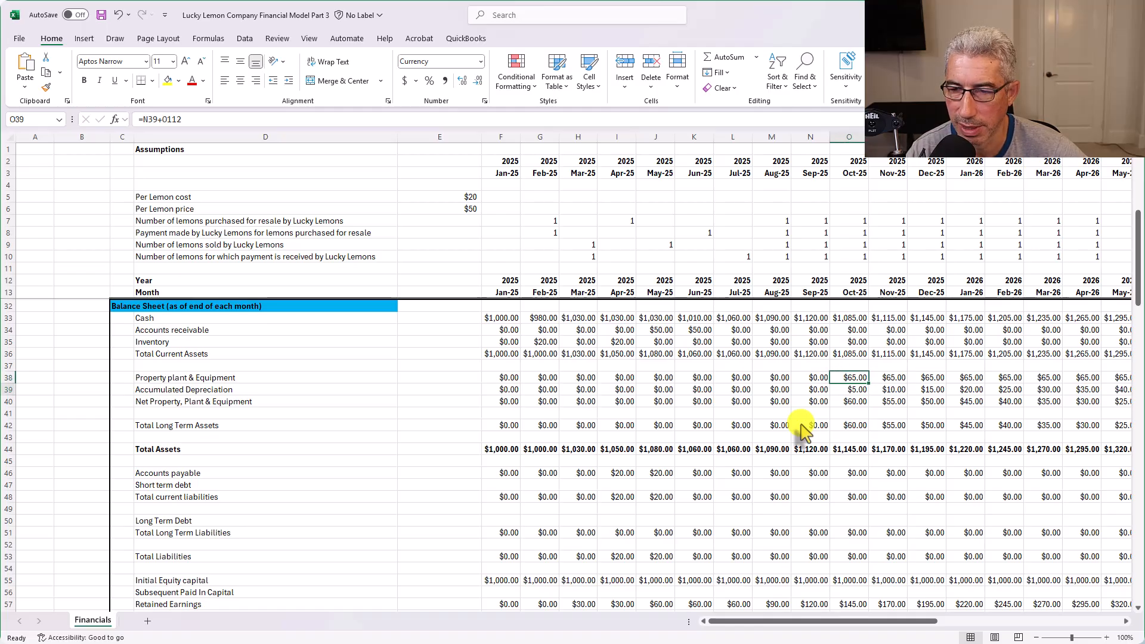
Examine the Accumulated Depreciation formulas from October 2025 and the Net Property, Plant & Equipment formulas through October 2026.
key("Down")
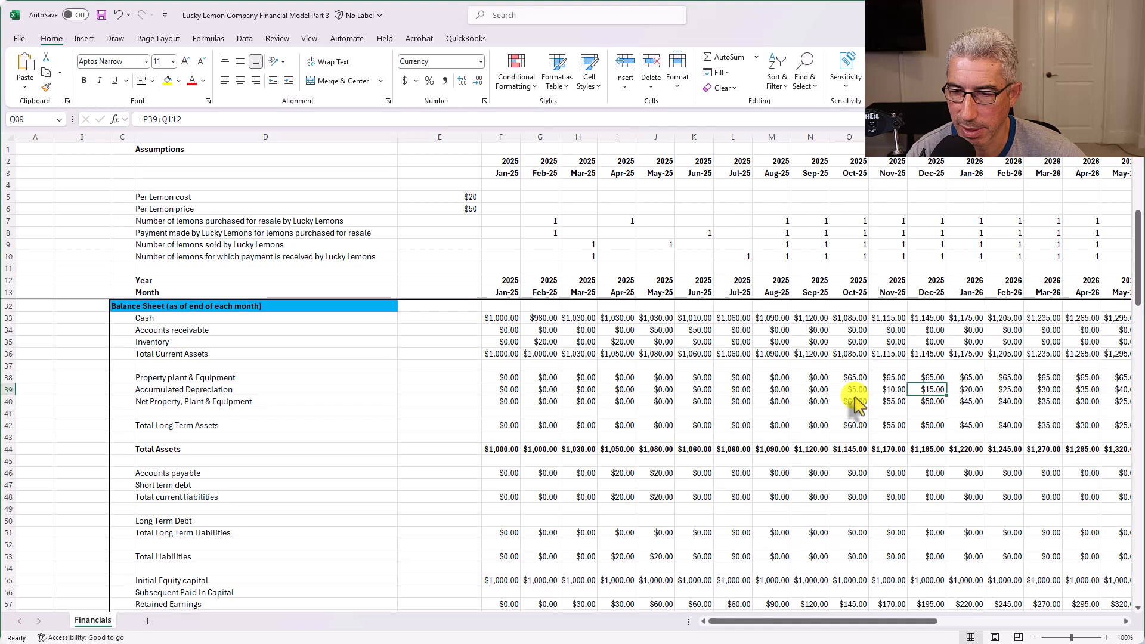
left_click(855, 399)
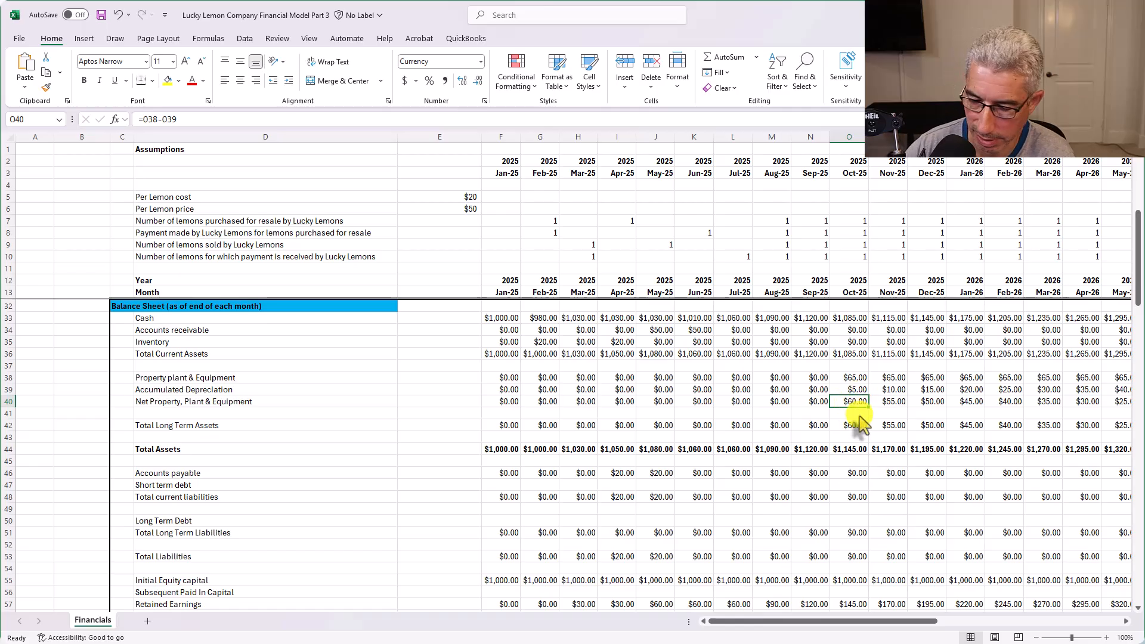
key("Right")
key("Right")
key("Right")
key("Right")
key("Right")
key("Right")
key("Right")
key("Right")
key("Right")
key("Right")
key("Right")
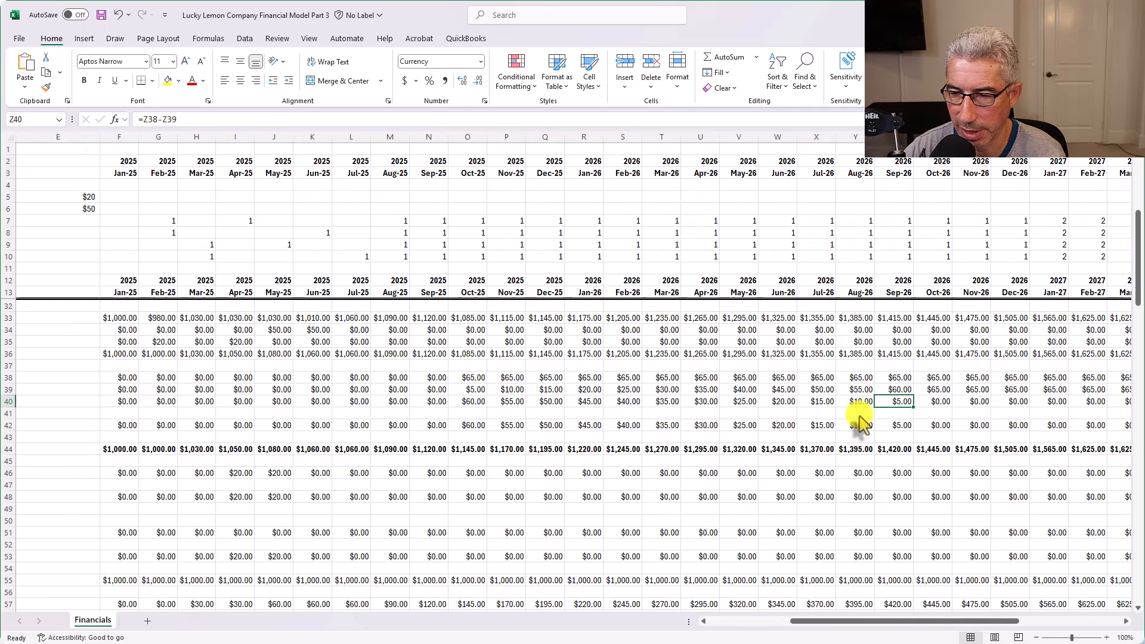
key("Right")
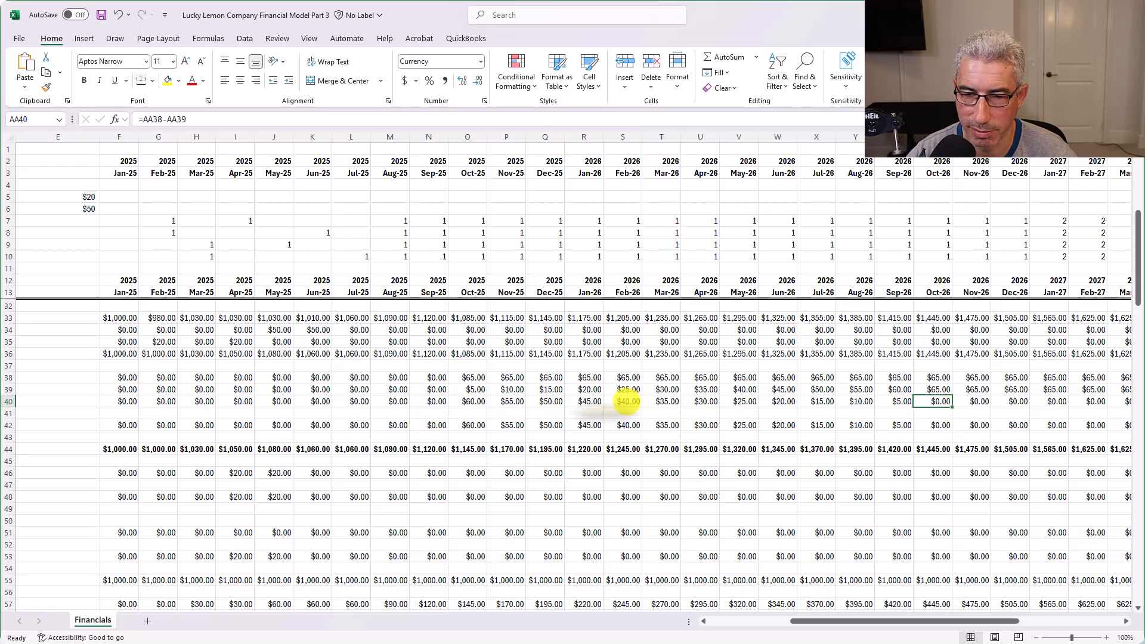
Review the Net Property, Plant & Equipment row from October 2025 back to its label and out to March 2026.
left_click(481, 408)
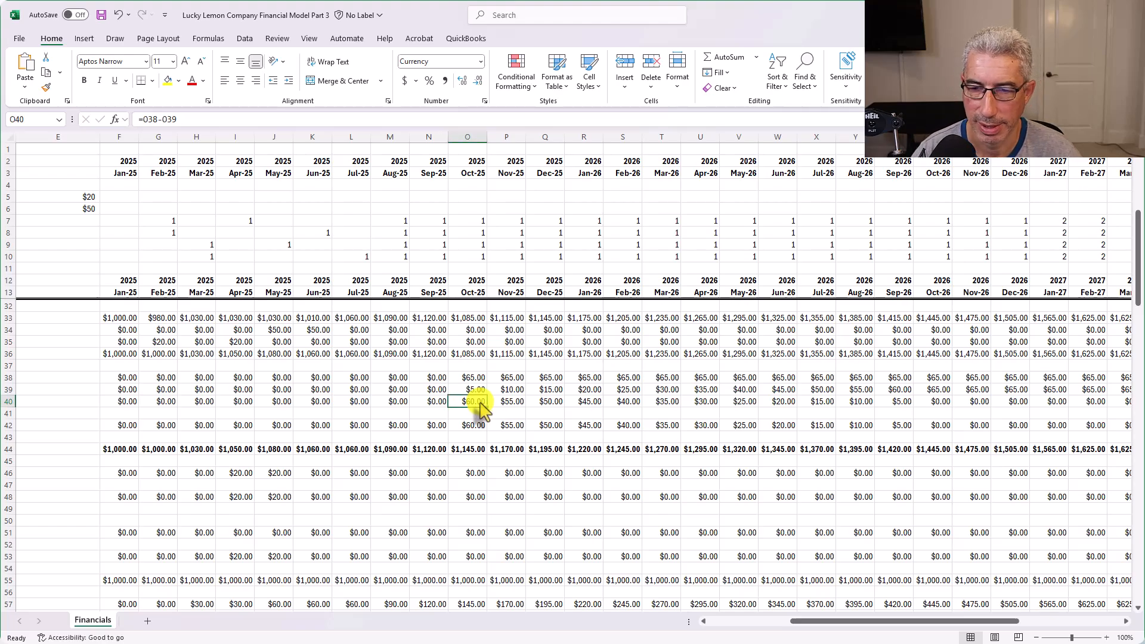
key("Left")
key("Left")
key("Left")
key("Left")
key("Left")
key("Left")
key("Left")
key("Left")
key("Left")
key("Left")
key("Left")
key("Left")
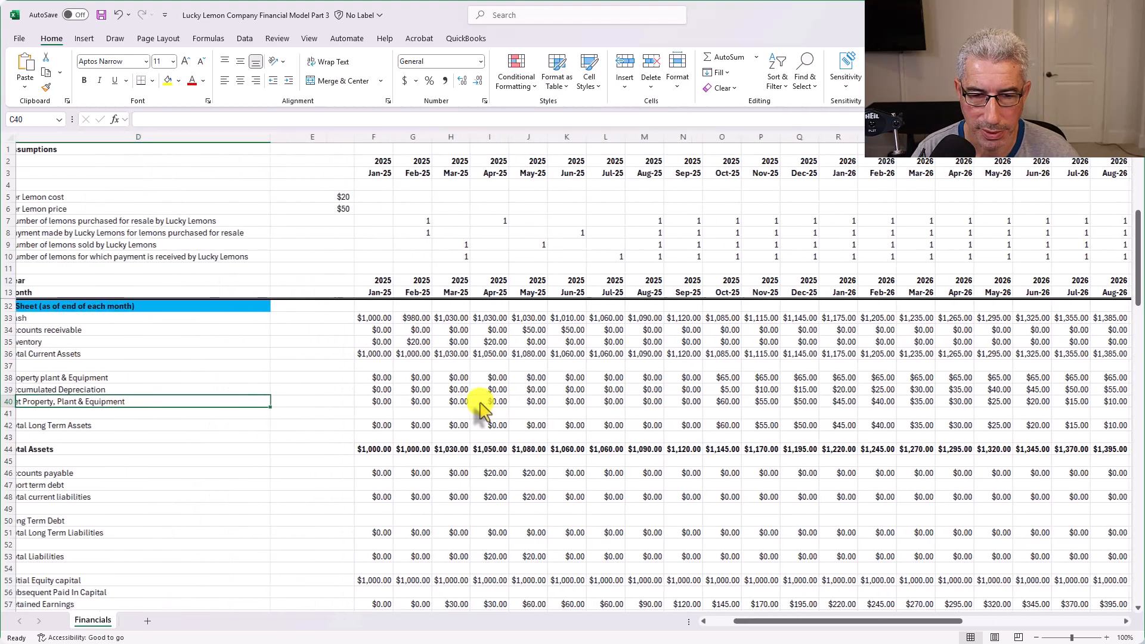
key("Right")
key("Right")
key("Right")
key("Right")
key("Right")
key("Right")
key("Right")
key("Right")
key("Right")
key("Right")
key("Right")
key("Right")
key("Right")
key("Right")
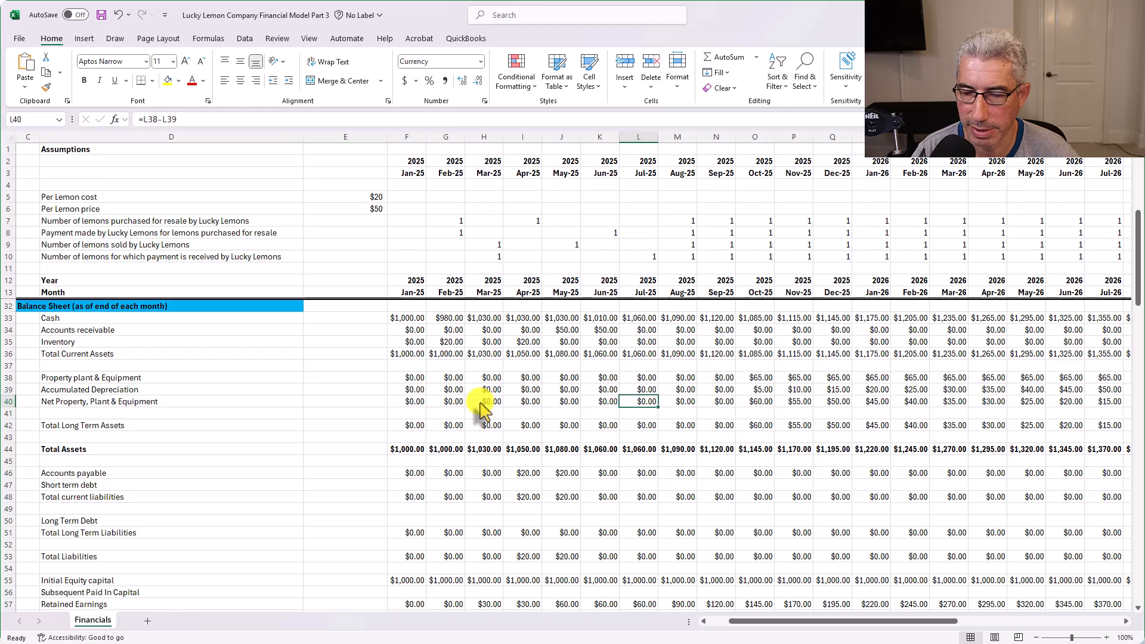
key("Right")
key("Right")
key("Right")
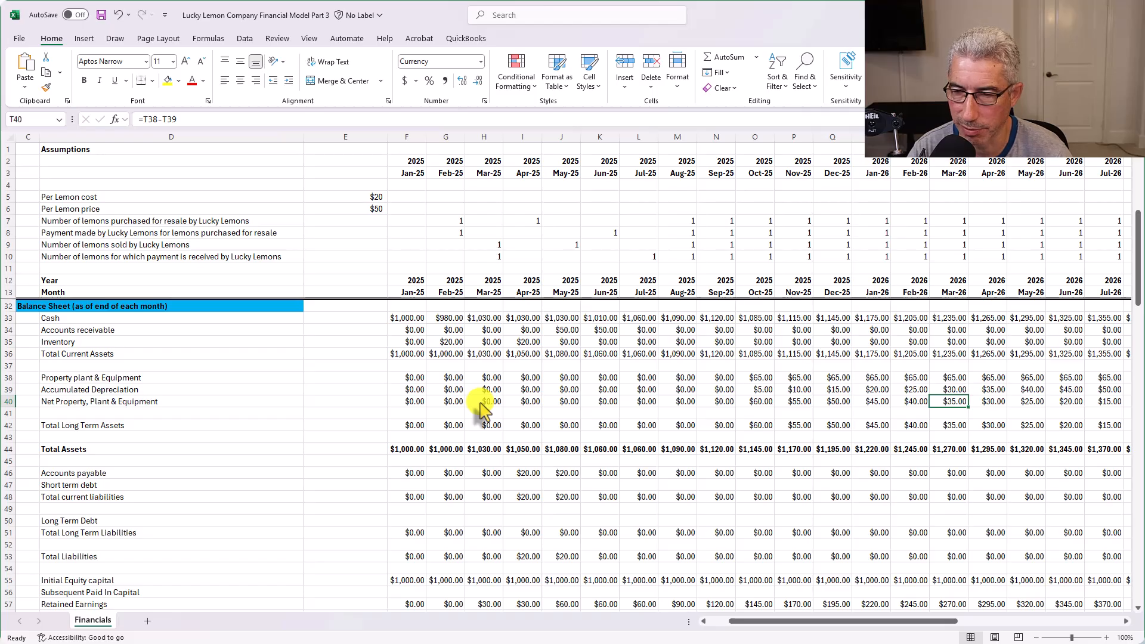
Check the October 2025 payment for lemons purchased for resale in the assumptions section.
key("Up")
key("Up")
key("Up")
key("Up")
key("Up")
key("Up")
key("Up")
key("Up")
key("Up")
key("Up")
key("Up")
key("Up")
key("Up")
key("Up")
key("Up")
key("Up")
key("Up")
key("Up")
key("Up")
key("Up")
key("Up")
key("Up")
key("Up")
key("Up")
key("Up")
key("Up")
key("Up")
key("Up")
key("Up")
key("Up")
key("Up")
key("Up")
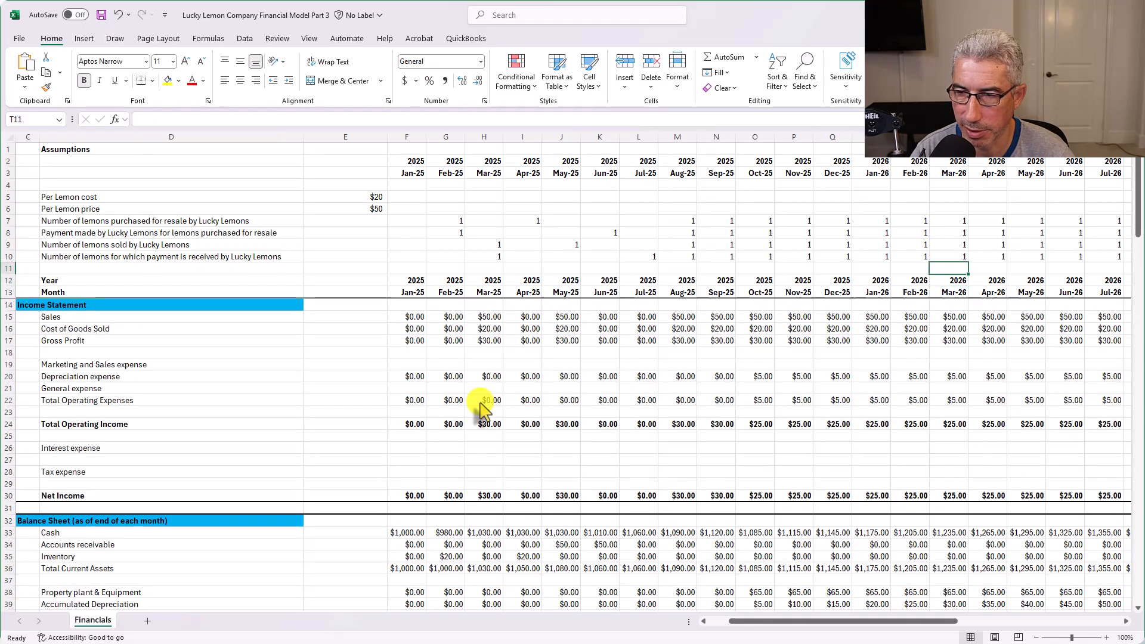
key("Left")
key("Left")
key("Left")
key("Left")
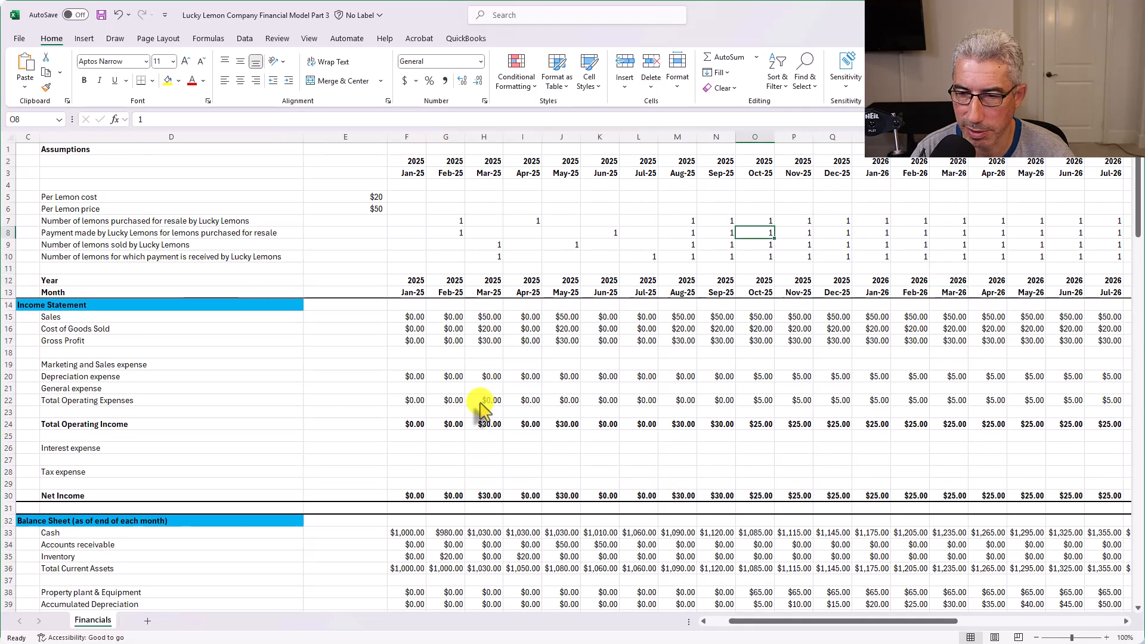
Examine the income statement's October 2025 formulas for sales, cost of goods sold and gross profit.
key("Down")
key("Down")
key("Down")
key("Down")
key("Down")
key("Down")
key("Down")
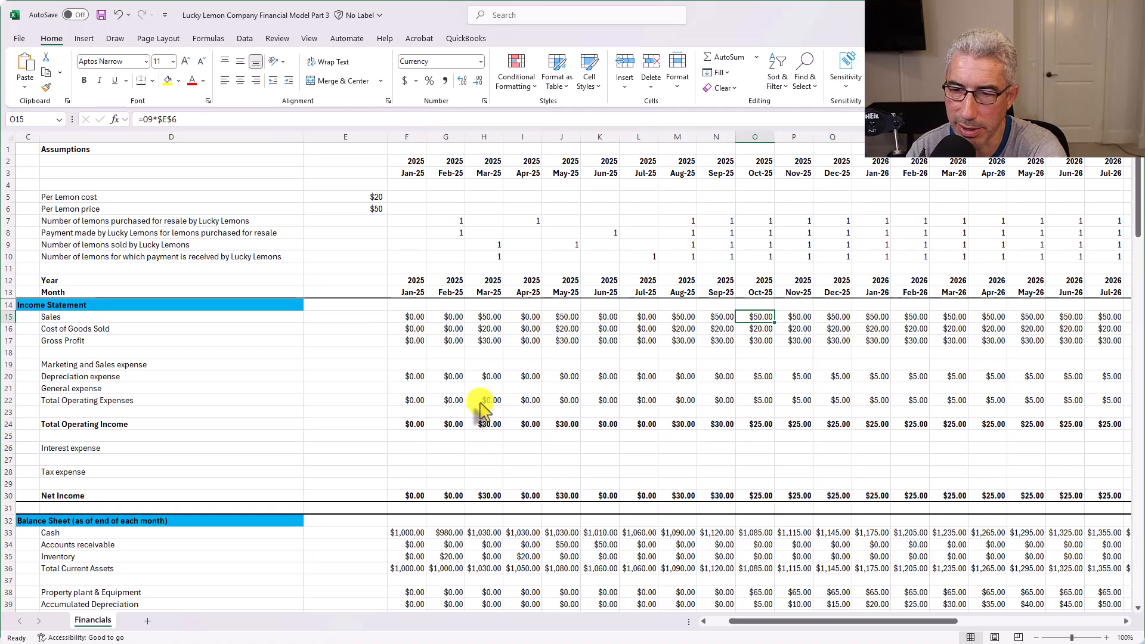
key("Down")
key("Down")
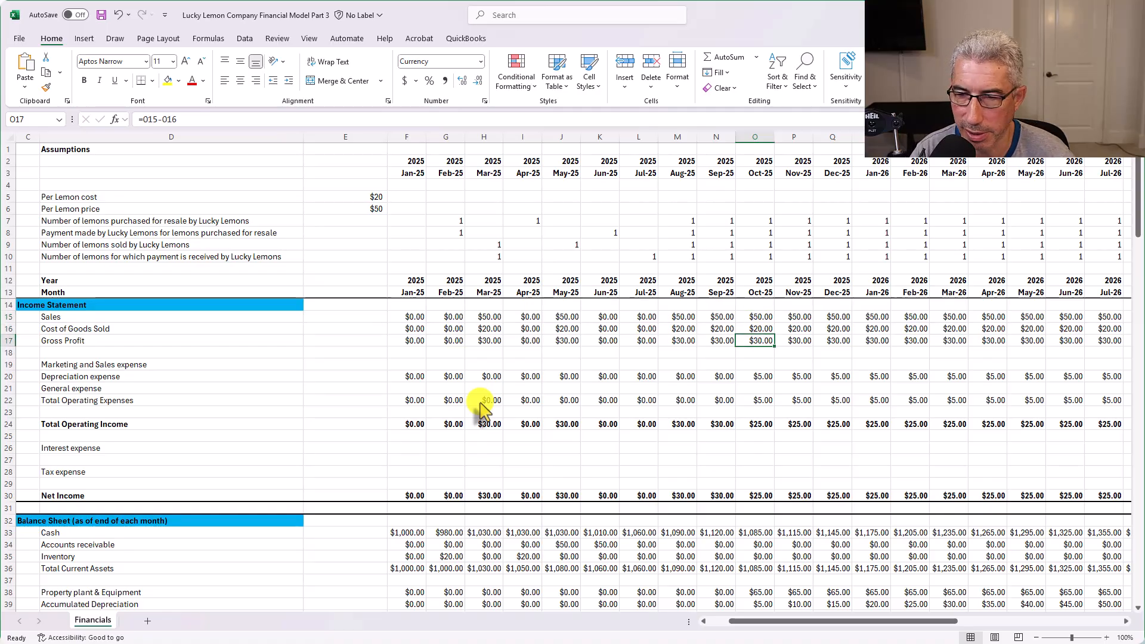
Trace the income statement's October 2025 depreciation expense formula to the Depreciation Expense (Total) row below the schedules.
key("Down")
key("Down")
key("Down")
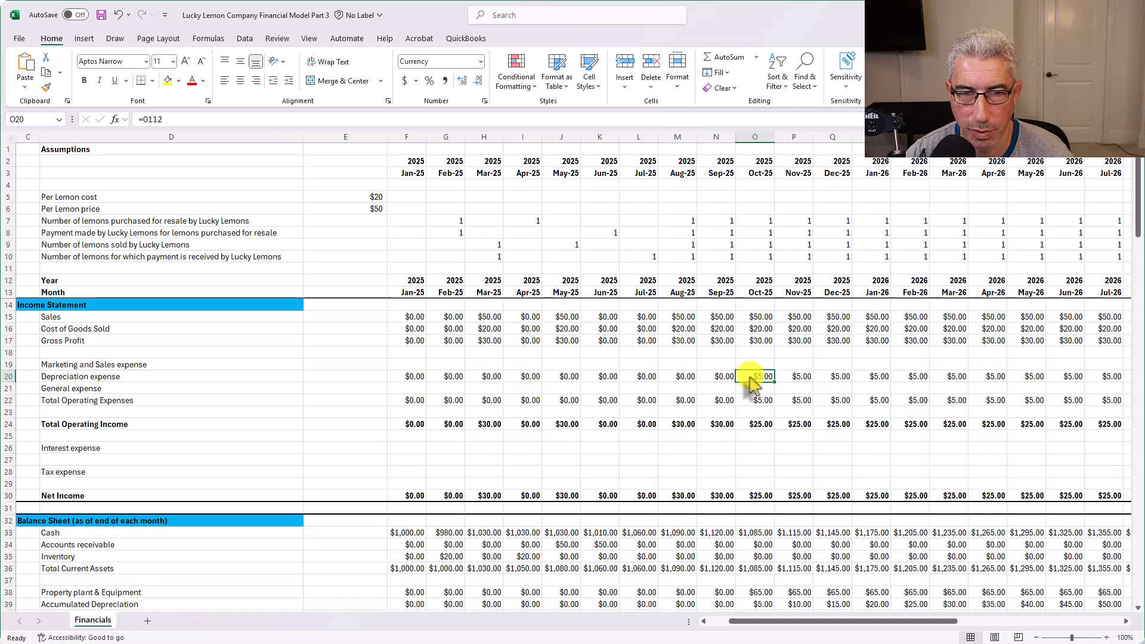
scroll(745, 405, "down", 20)
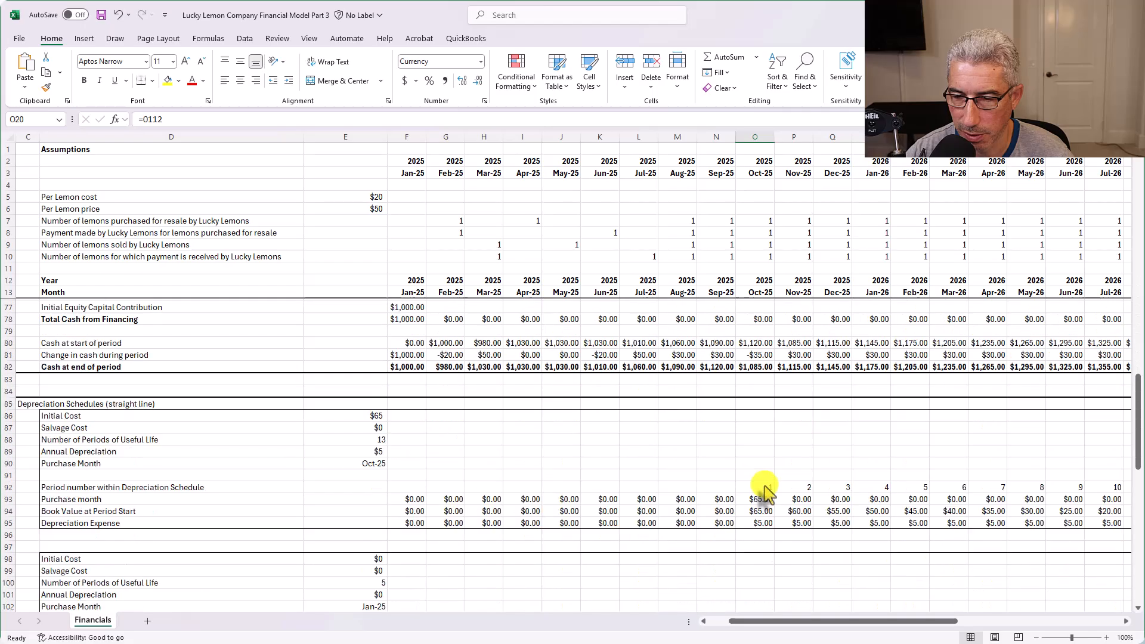
scroll(767, 493, "down", 8)
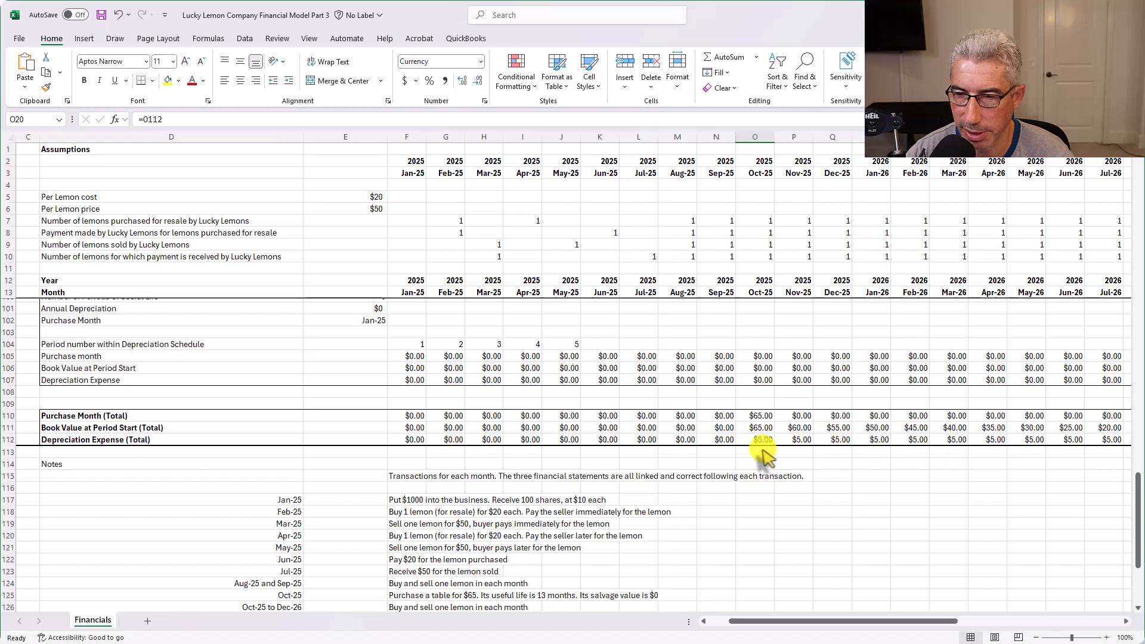
scroll(749, 451, "up", 11)
scroll(748, 452, "up", 15)
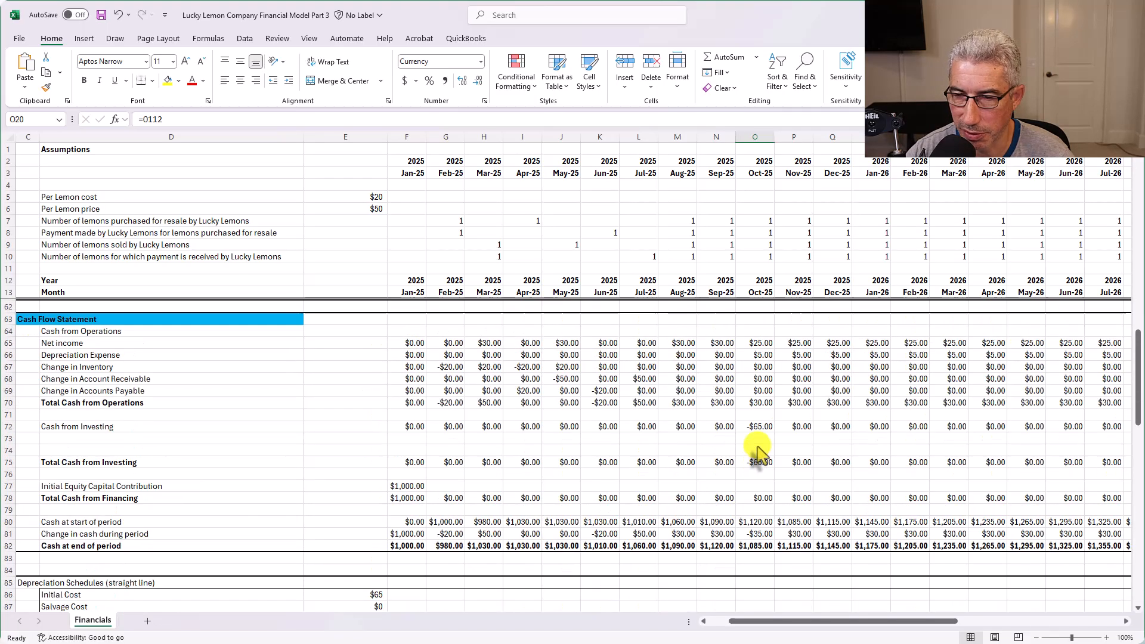
scroll(756, 447, "up", 3)
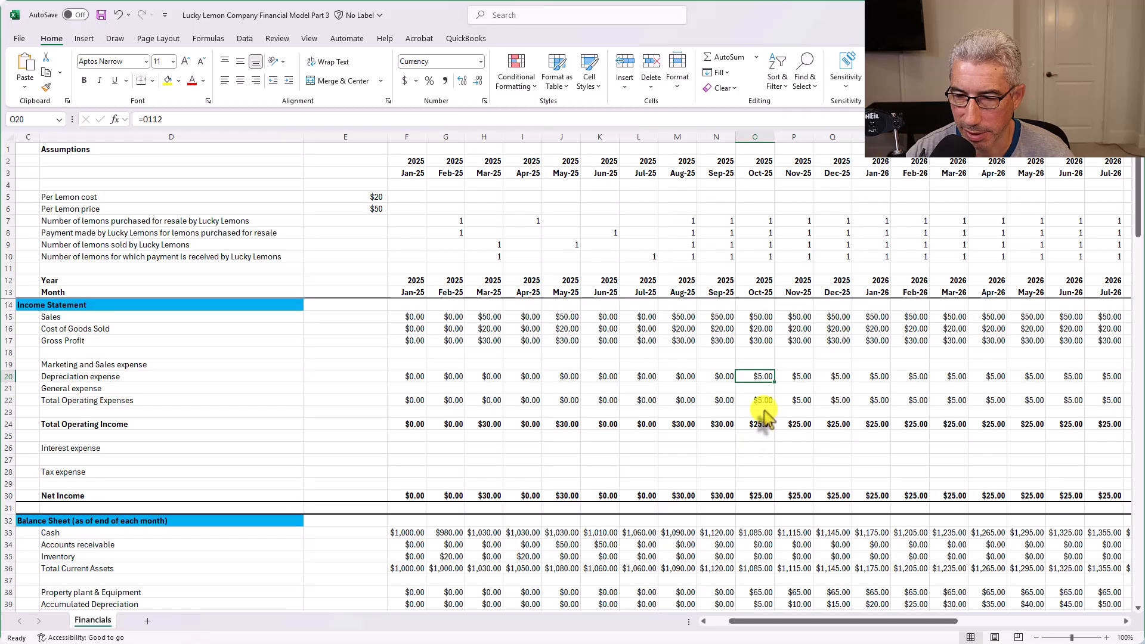
Examine the income statement's depreciation expense formulas from November 2025 to July 2026, ending back on October 2025.
key("Right")
key("Right")
key("Right")
key("Right")
key("Right")
key("Right")
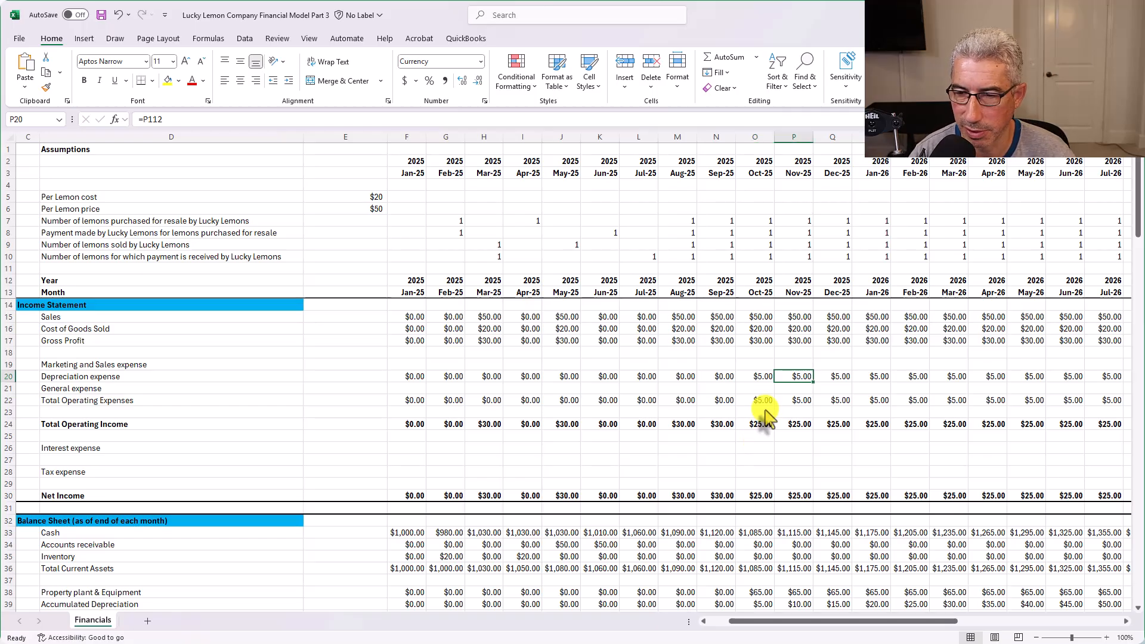
key("Right")
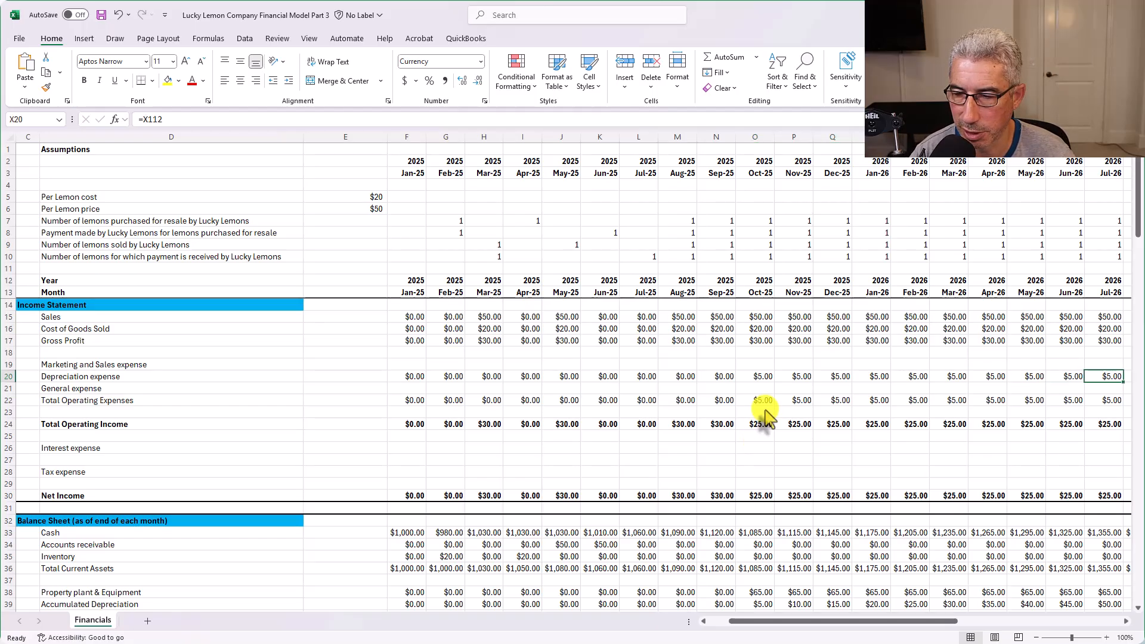
key("Left")
key("Left")
key("Left")
key("Left")
key("Left")
key("Left")
key("Left")
key("Left")
key("Left")
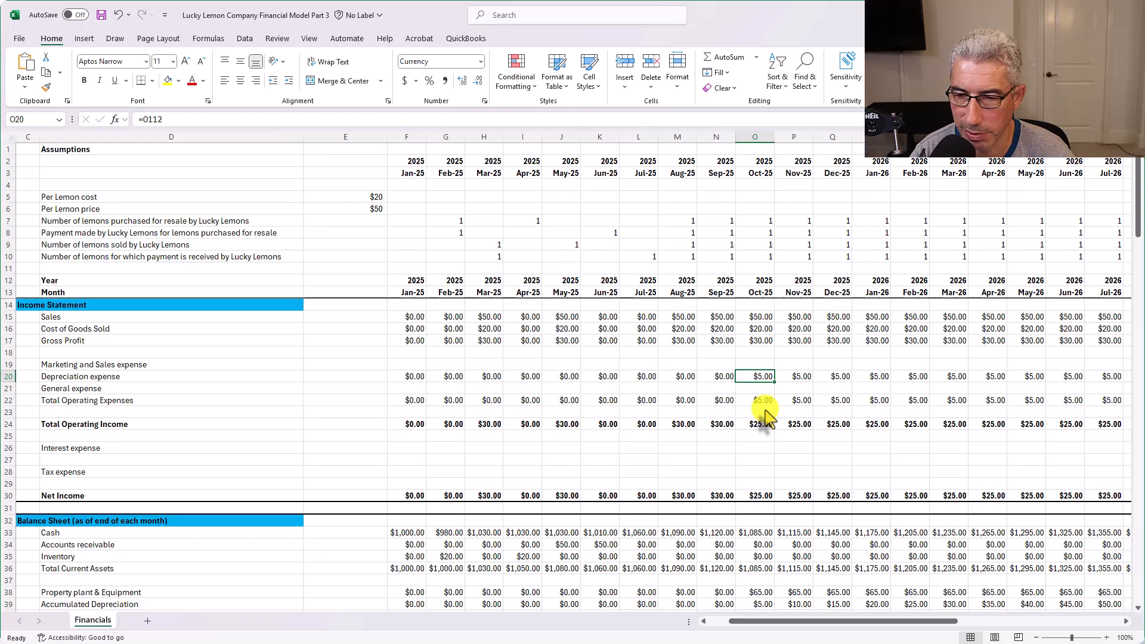
Examine the October 2025 formulas for total operating income and total operating expenses.
key("Down")
key("Down")
key("Down")
key("Down")
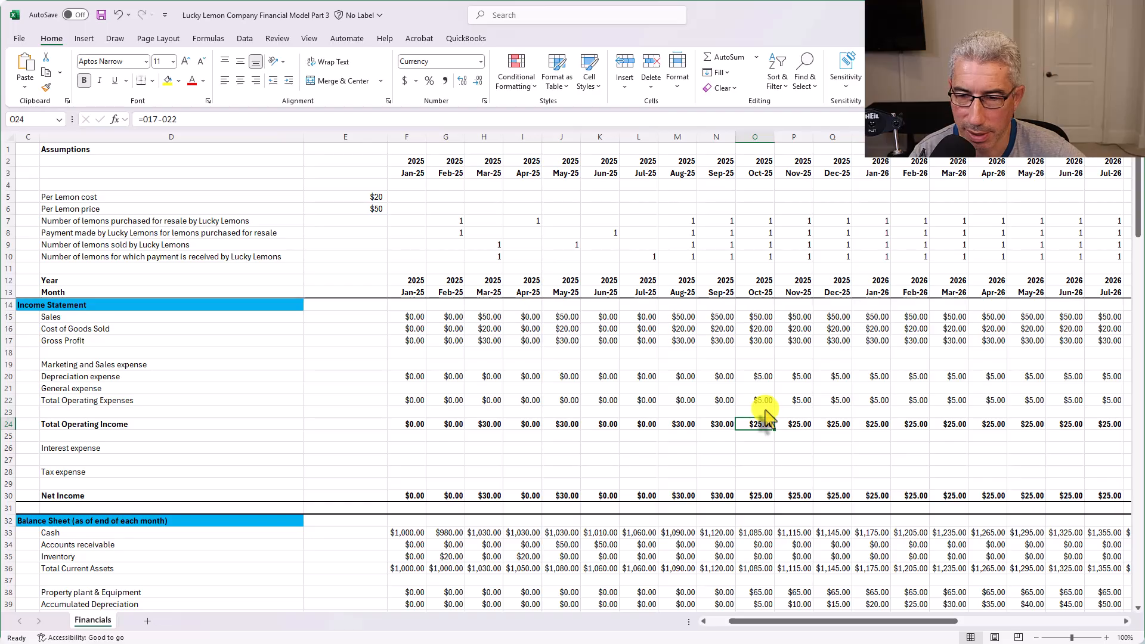
key("Up")
key("Up")
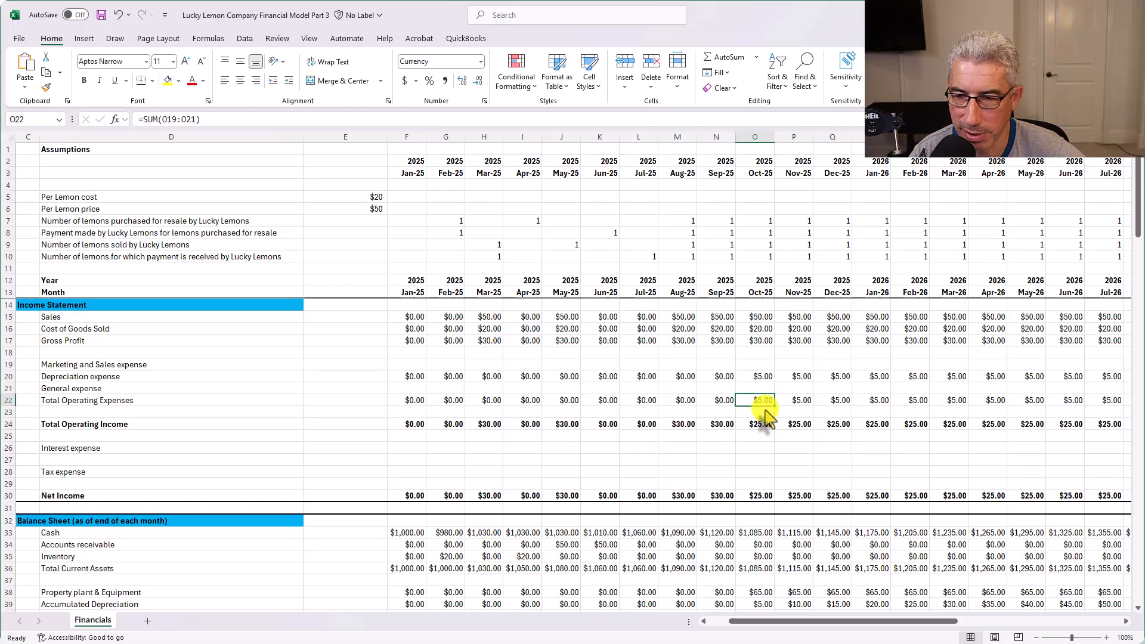
Compare the income statement's net income formulas for October 2025 and September 2025, ending back on October 2025.
key("Down")
key("Down")
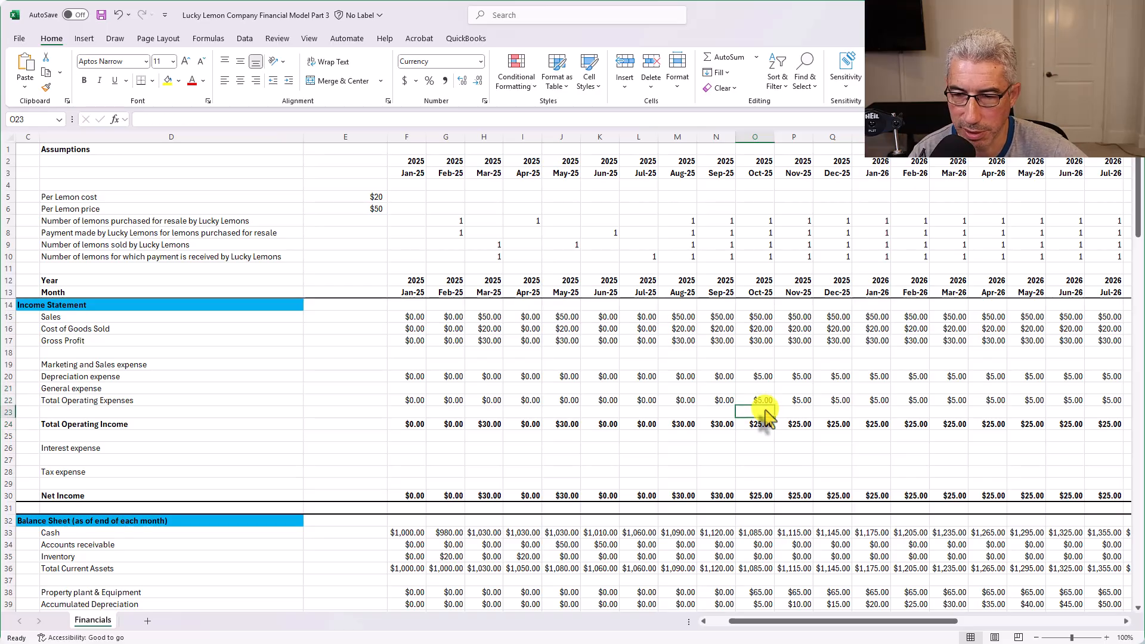
key("Down")
key("Down")
key("Down")
key("Down")
key("Down")
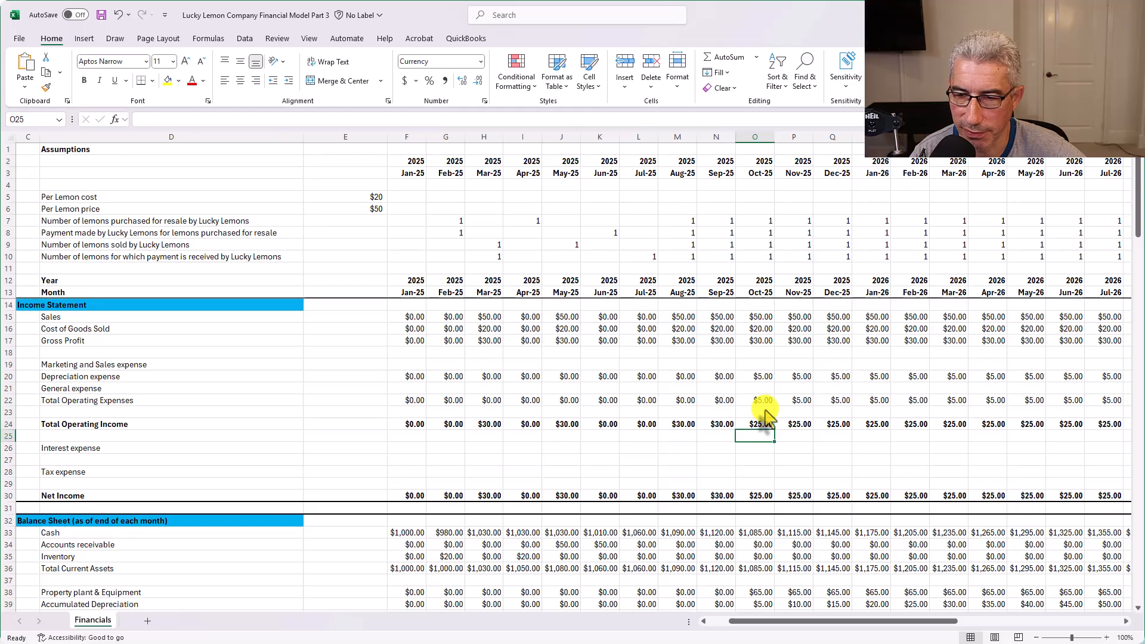
key("Down")
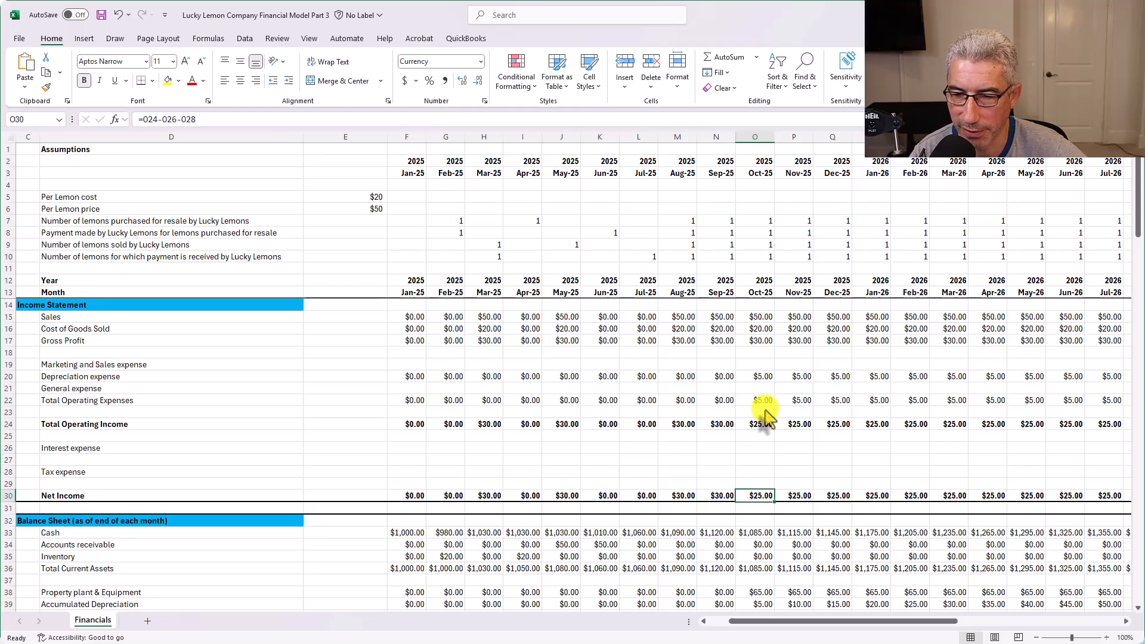
key("Left")
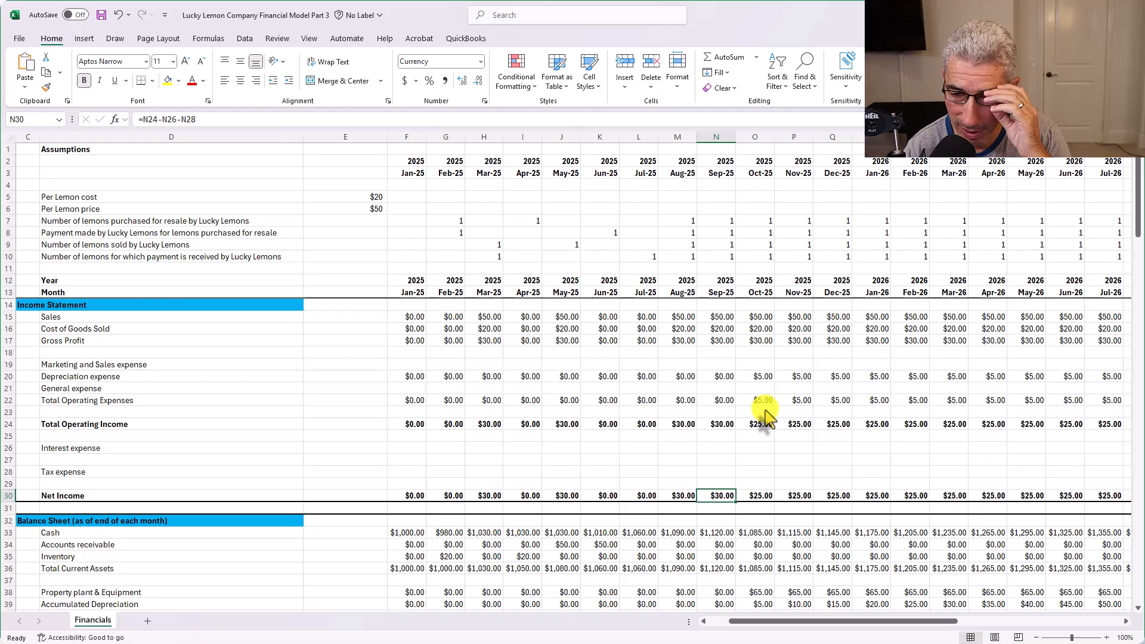
key("Right")
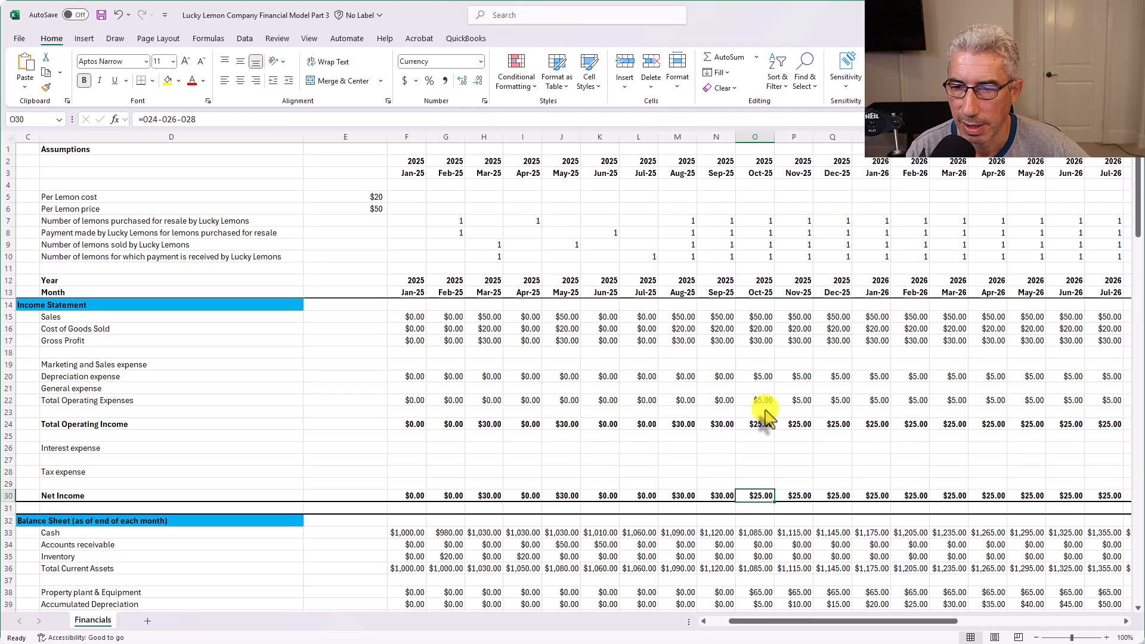
Go through the October 2025 balance sheet column down to the net income line of the cash flow statement.
key("Down")
key("Down")
key("Down")
key("Down")
key("Down")
key("Down")
key("Down")
key("Down")
key("Down")
key("Down")
key("Down")
key("Down")
key("Down")
key("Down")
key("Down")
key("Down")
key("Down")
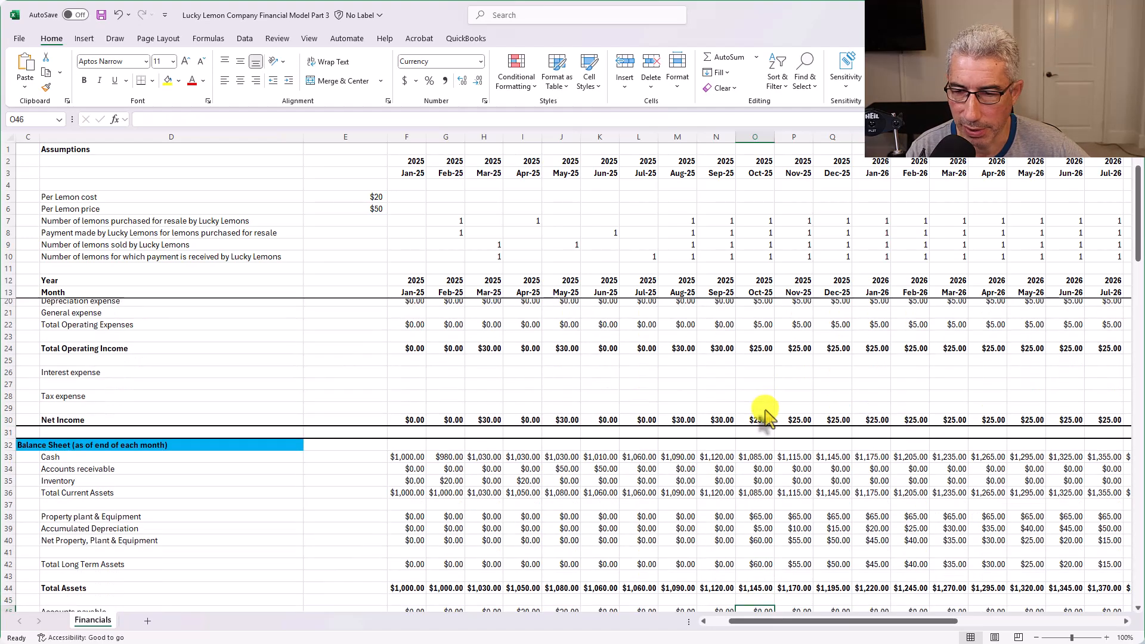
key("Down")
key("Down")
key("Down")
key("Down")
key("Down")
key("Down")
key("Down")
key("Down")
key("Down")
key("Down")
key("Down")
key("Down")
key("Down")
key("Down")
key("Down")
key("Down")
key("Down")
key("Down")
key("Down")
key("Down")
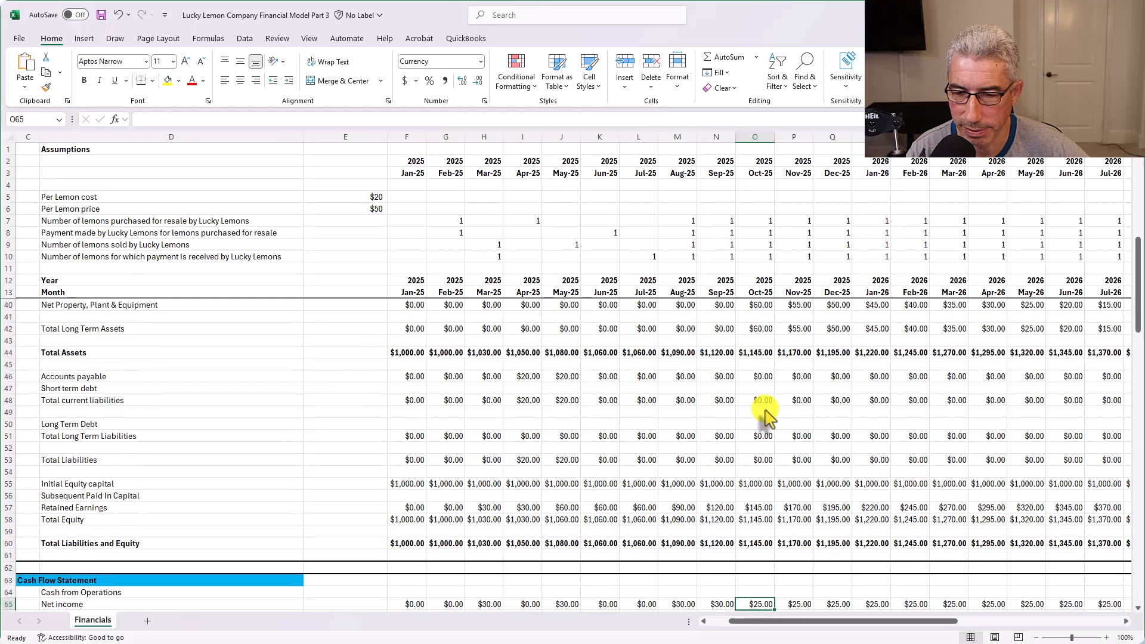
Review the October 2025 cash flow column down to cash at end of period, returning to Cash from Investing.
key("Down")
key("Down")
key("Down")
key("Down")
key("Down")
key("Down")
key("Down")
key("Down")
key("Down")
key("Down")
key("Down")
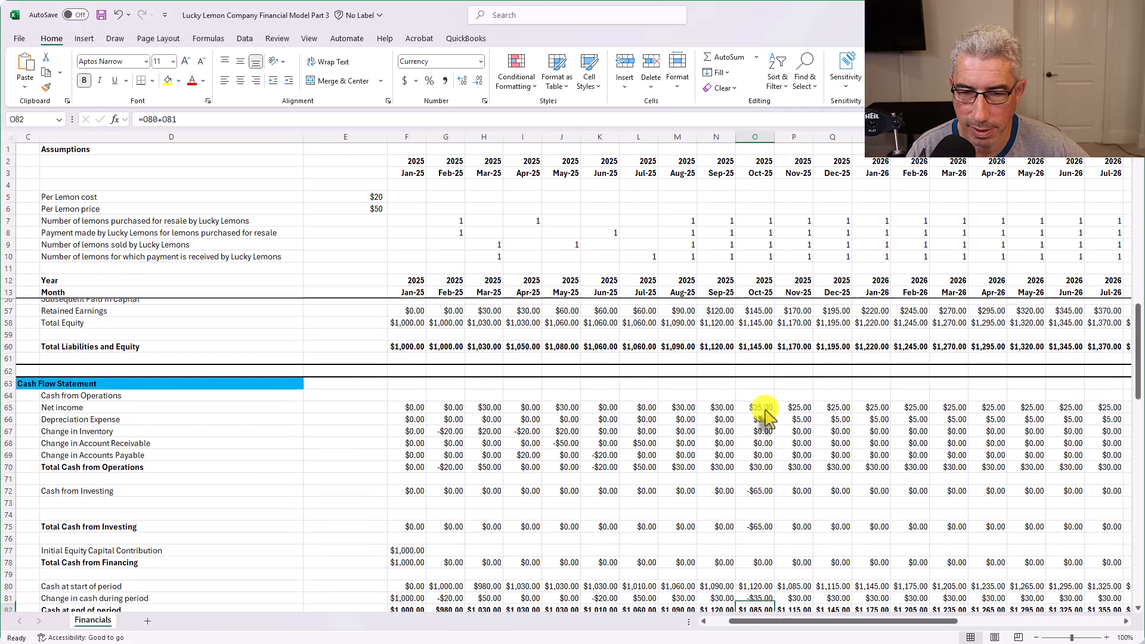
key("Down")
key("Up")
key("Up")
key("Up")
key("Up")
key("Up")
key("Up")
key("Up")
key("Up")
key("Up")
key("Up")
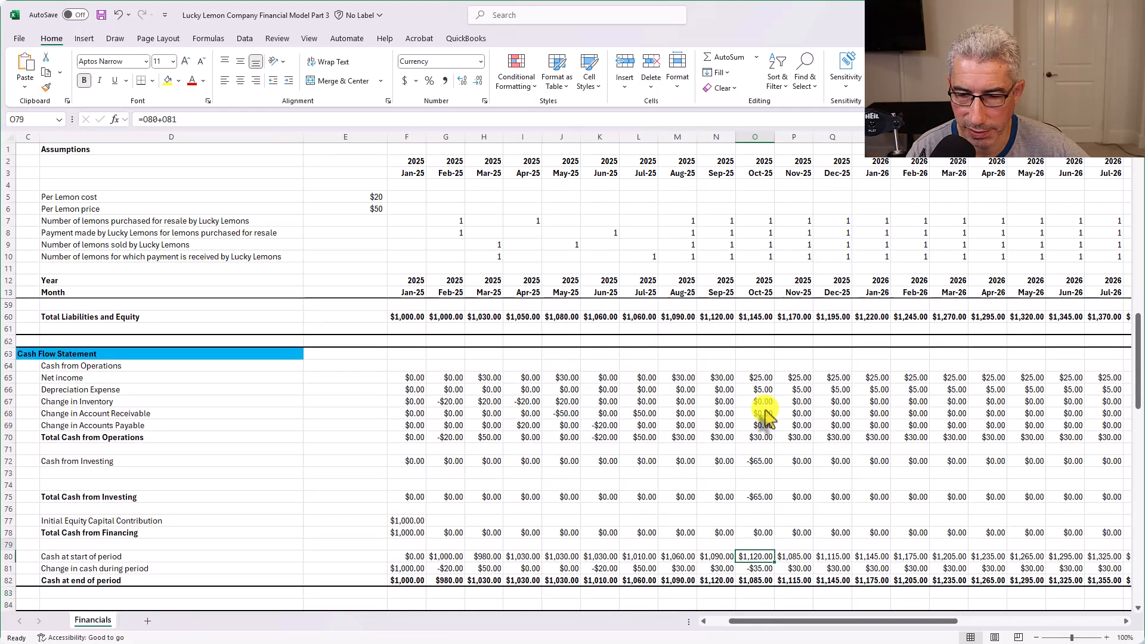
key("Up")
key("Up")
Examine the Cash from Investing formulas from January 2025 to March 2026, ending back on October 2025.
key("Left")
key("Left")
key("Left")
key("Left")
key("Left")
key("Left")
key("Left")
key("Left")
key("Left")
key("Left")
key("Left")
key("Left")
key("Left")
key("Left")
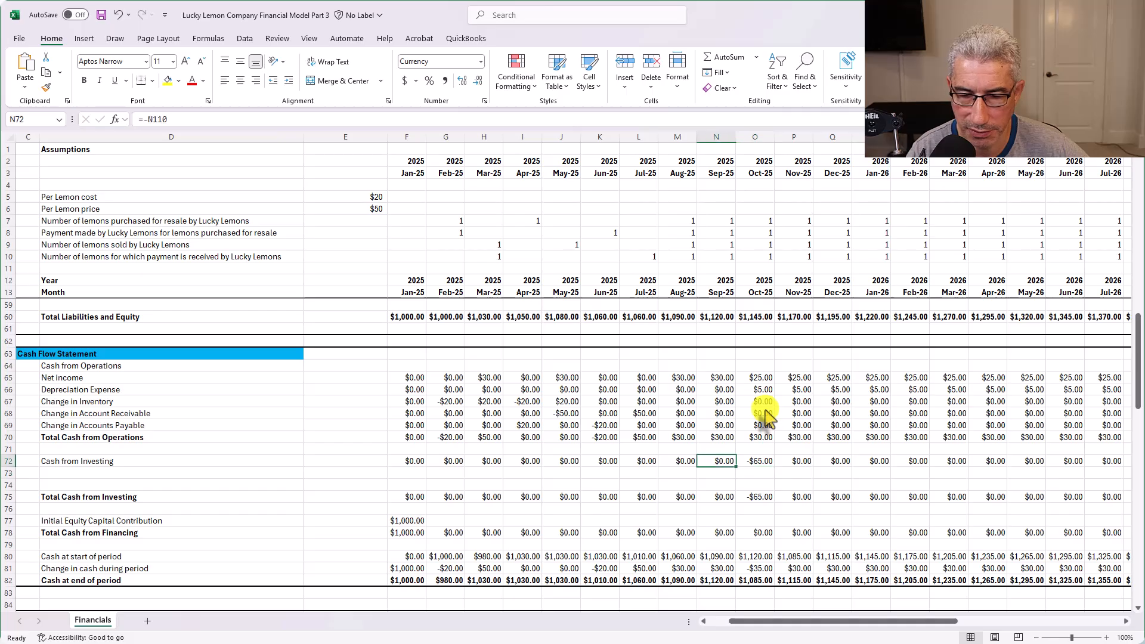
key("Right")
key("Right")
key("Right")
key("Right")
key("Right")
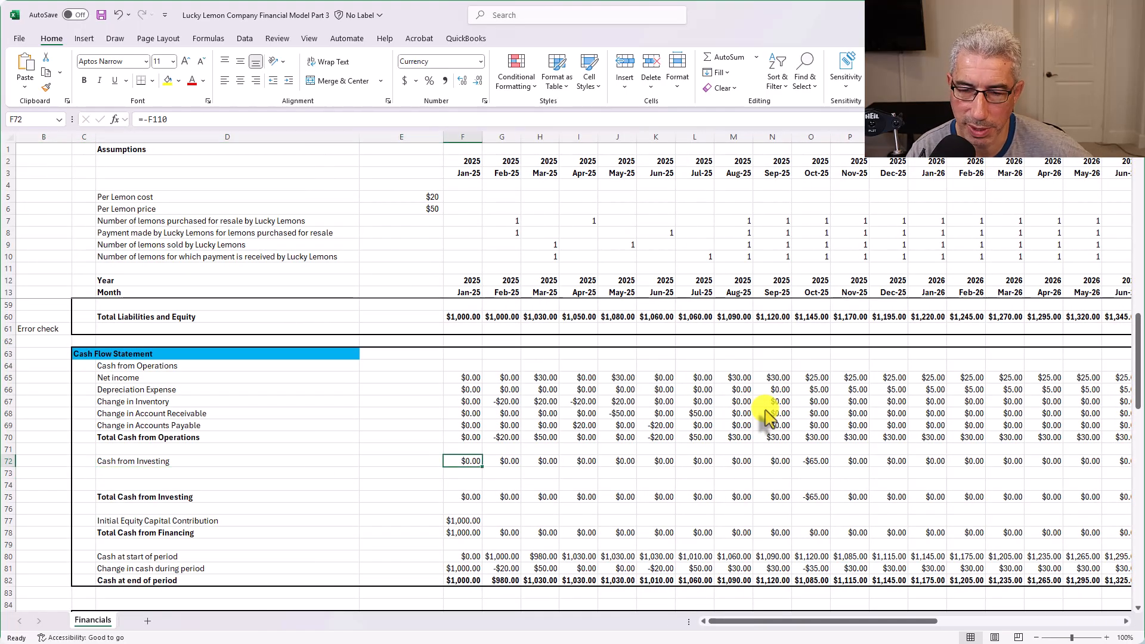
key("Right")
key("Right")
key("Right")
key("Right")
key("Right")
key("Right")
key("Right")
key("Right")
key("Right")
key("Right")
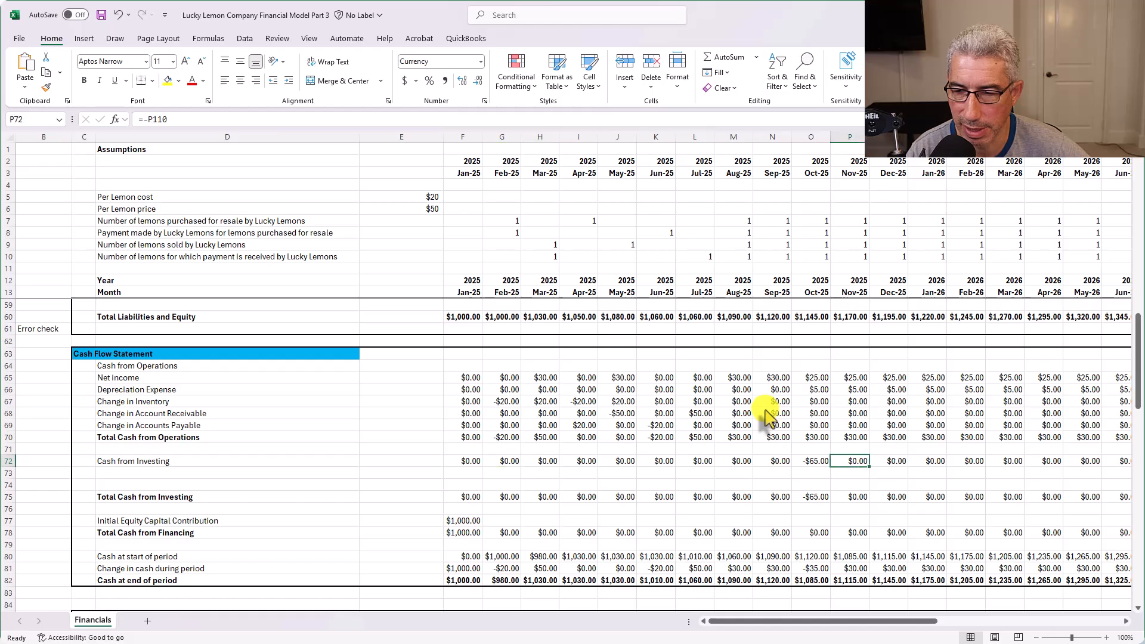
key("Right")
key("Right")
key("Right")
key("Right")
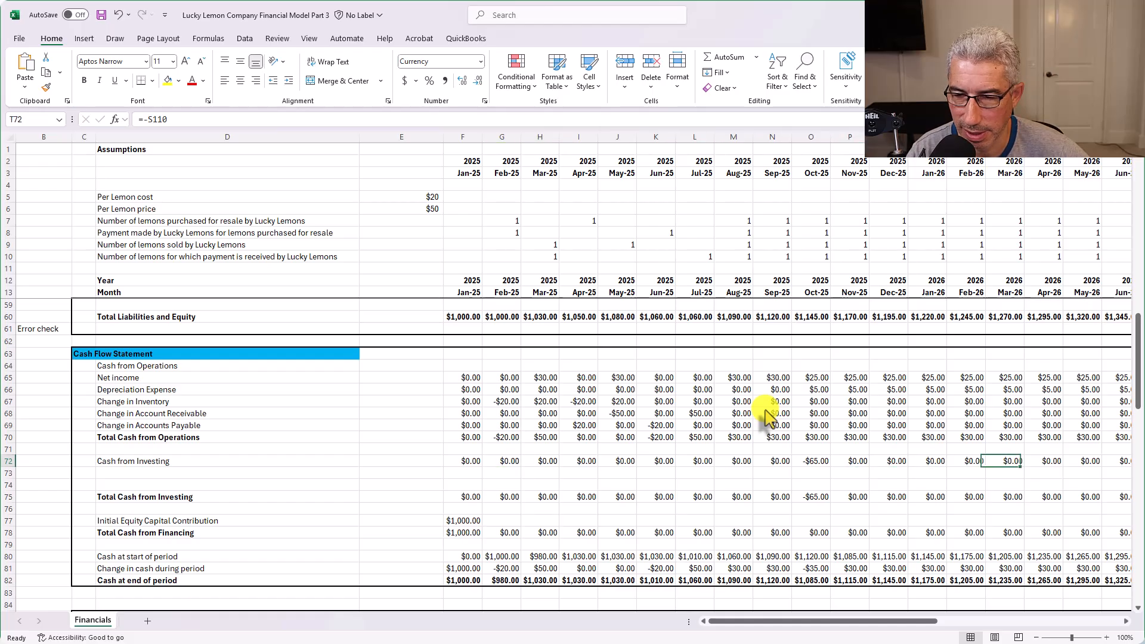
key("Left")
key("Left")
key("Left")
key("Left")
key("Left")
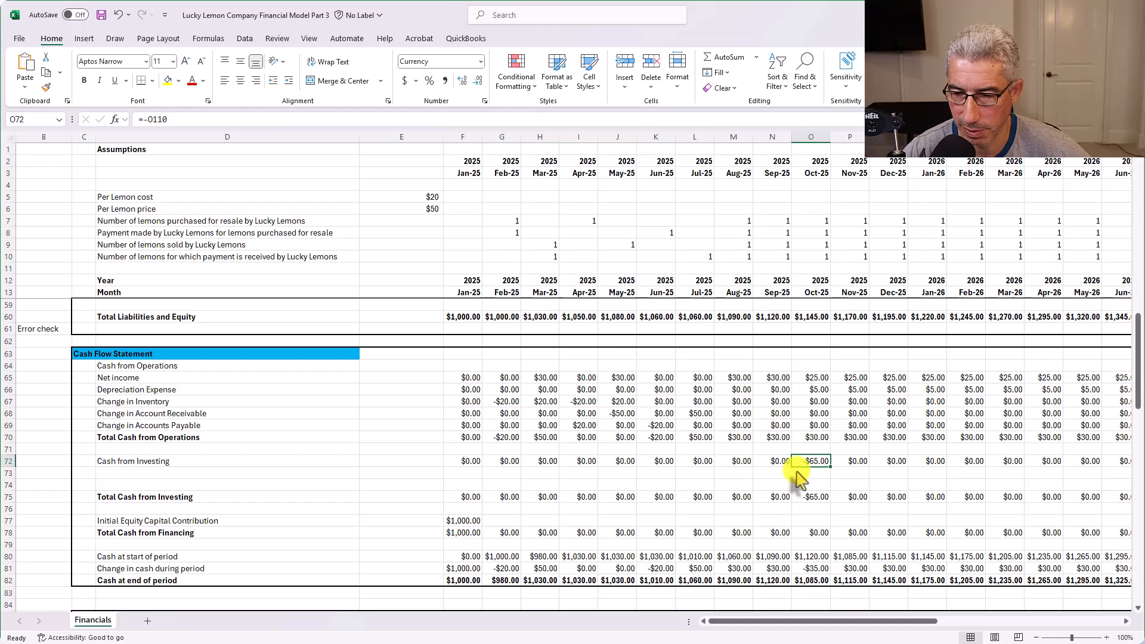
Trace the October 2025 Cash from Investing formula to the Purchase Month (Total) row below the depreciation schedules and return to the cash flow statement.
scroll(797, 473, "down", 11)
scroll(797, 473, "left", 1)
scroll(800, 482, "down", 1)
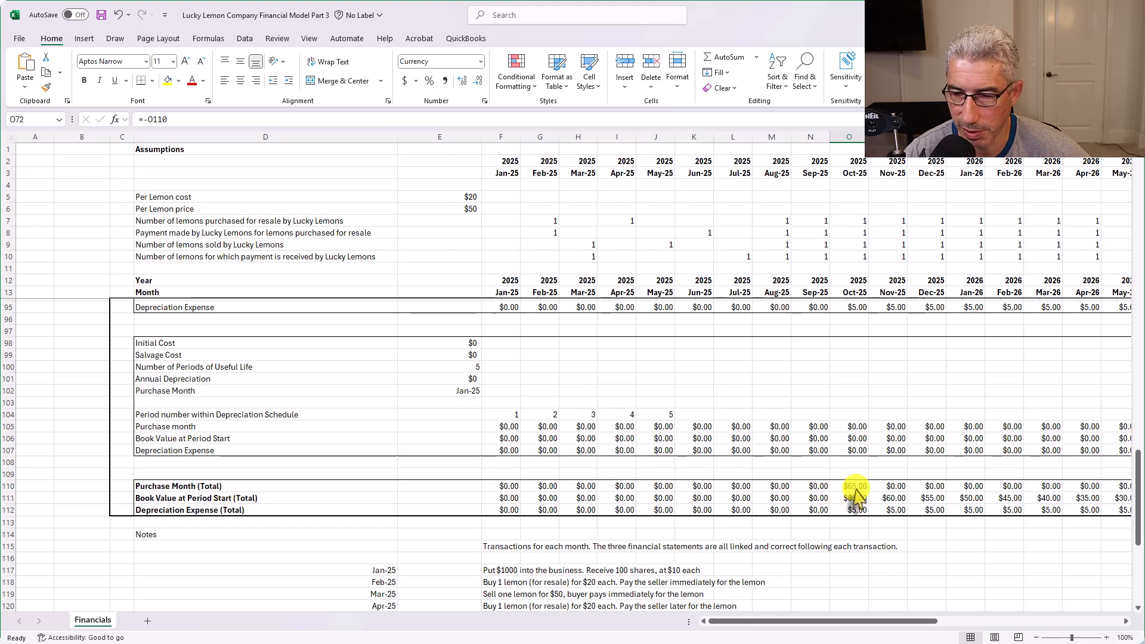
scroll(865, 494, "up", 13)
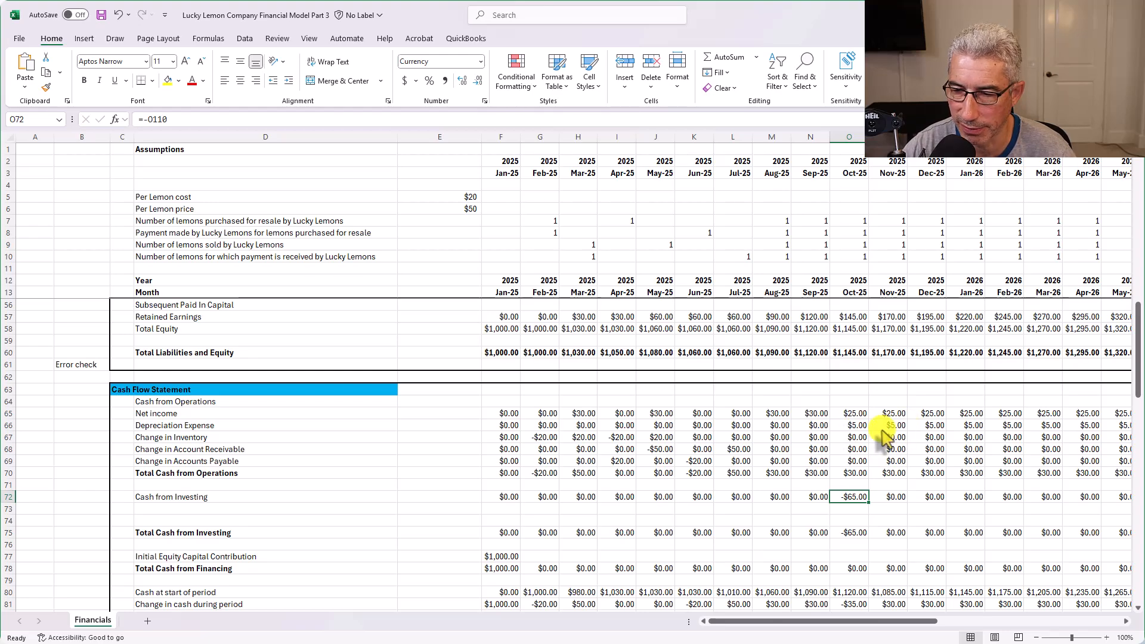
Review the cash flow statement's October 2025 ending cash, total liabilities and equity, and the balance sheet, returning to the income statement.
scroll(851, 522, "down", 2)
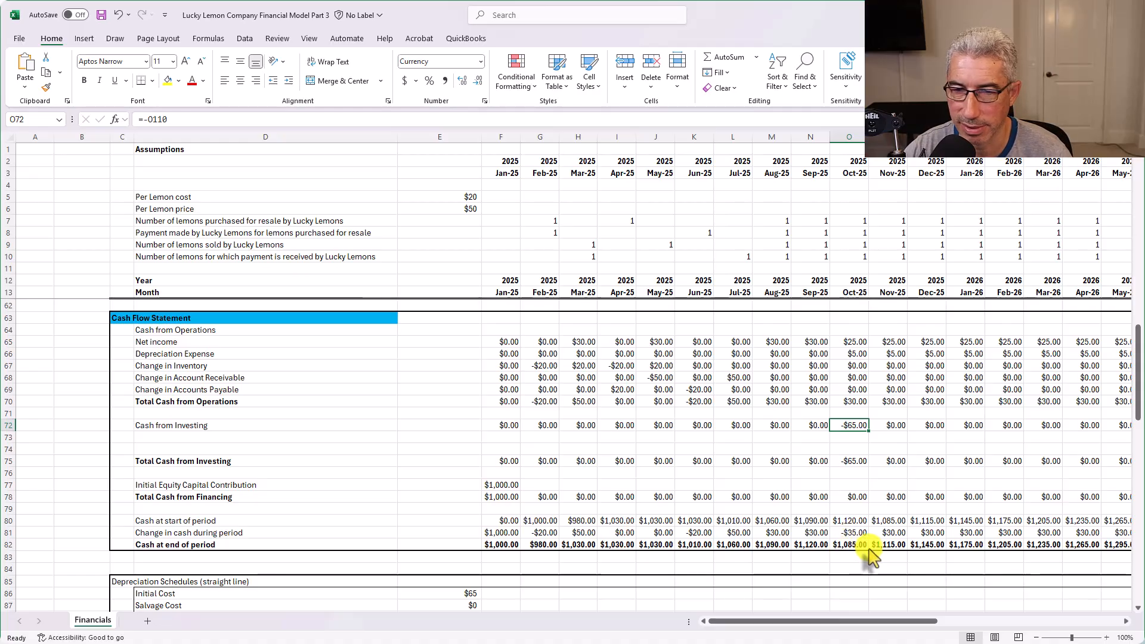
scroll(870, 556, "up", 3)
scroll(871, 552, "up", 1)
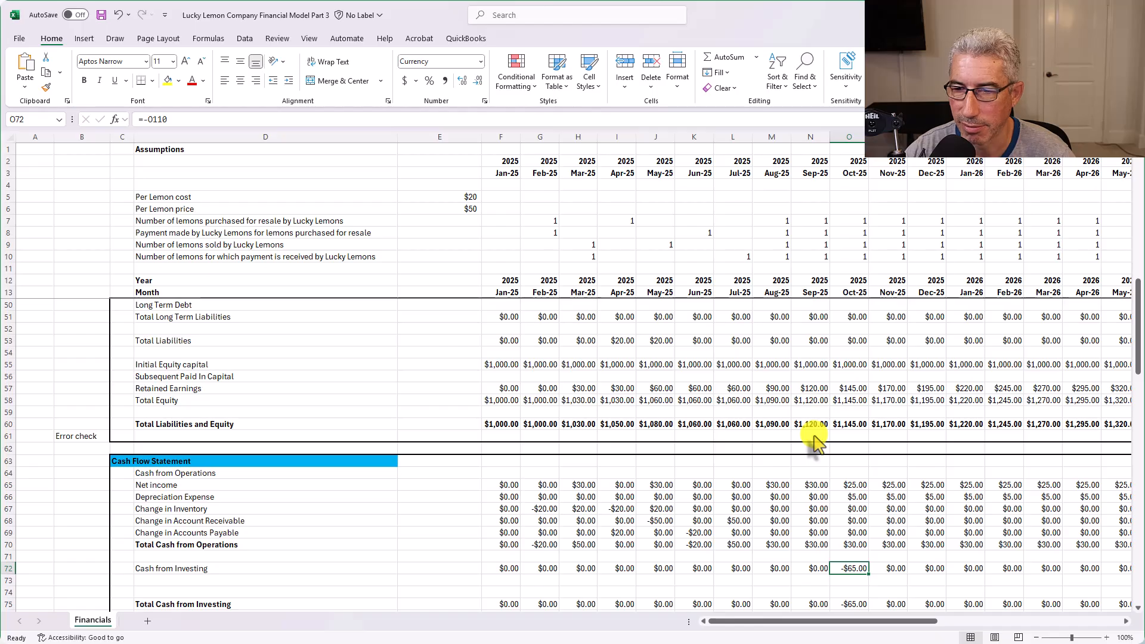
scroll(816, 441, "up", 10)
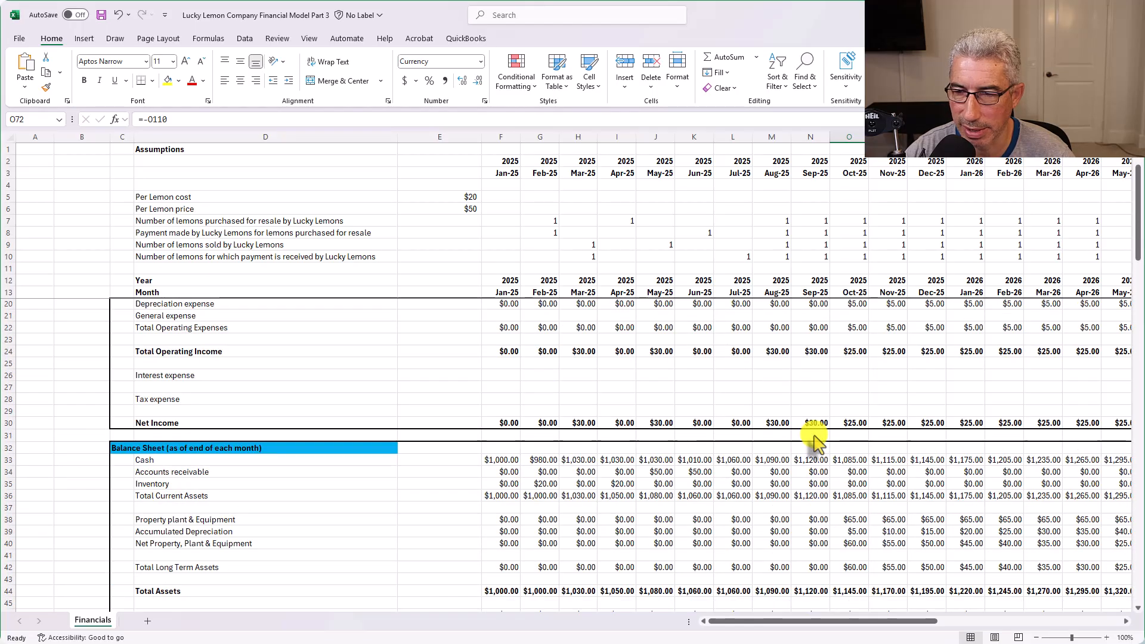
scroll(816, 441, "up", 2)
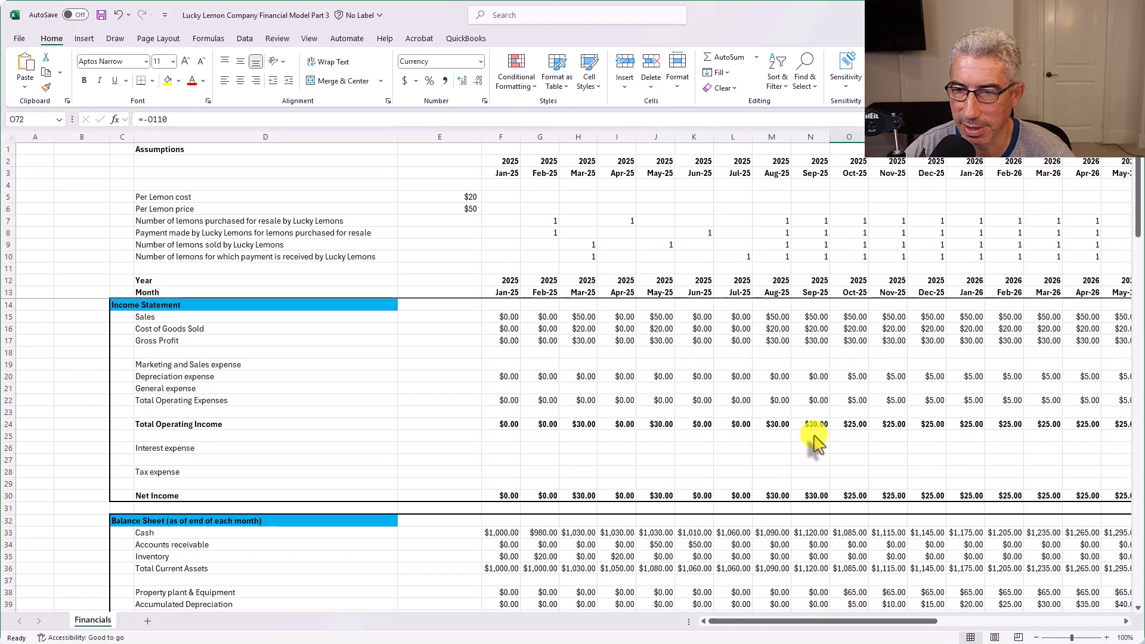